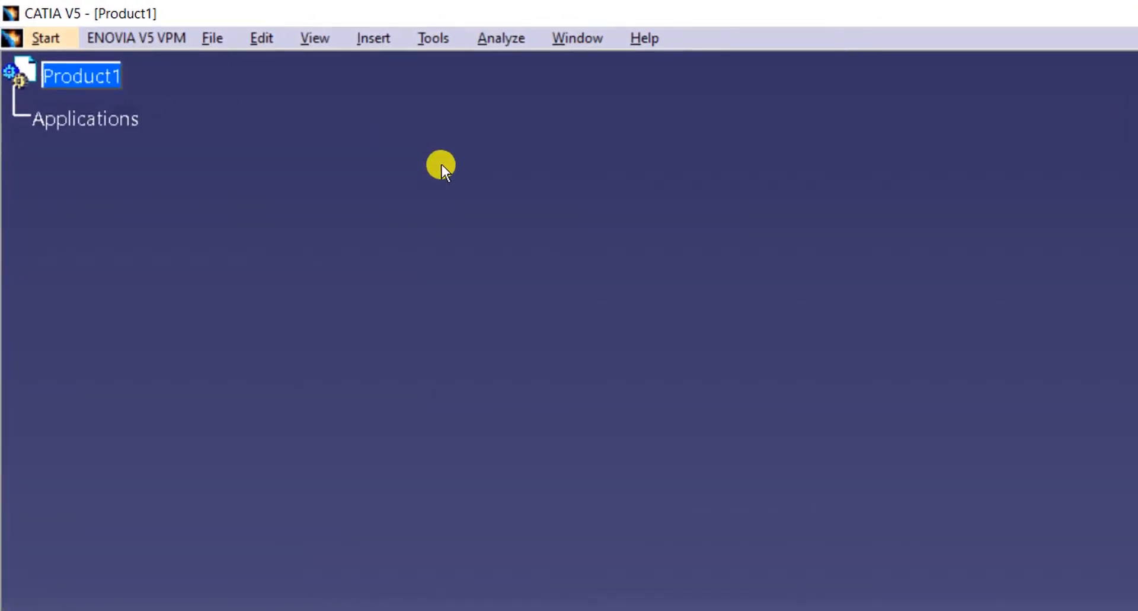
# Insert the existing part file base from the assy folder into Product1 as a component
pyautogui.click(382, 42)
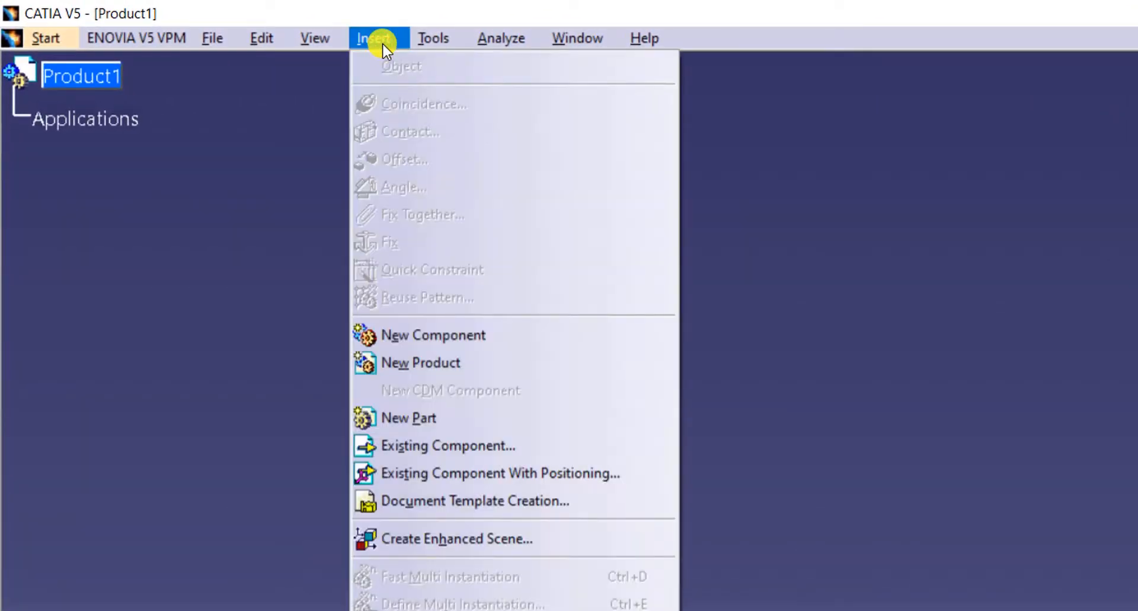
pyautogui.click(527, 443)
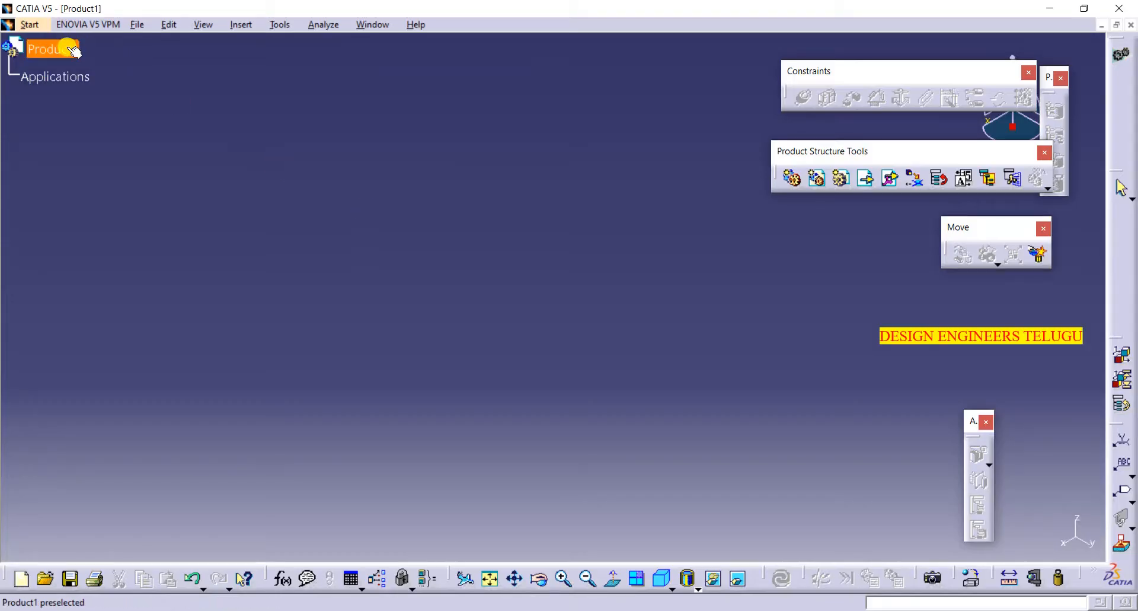
pyautogui.click(72, 51)
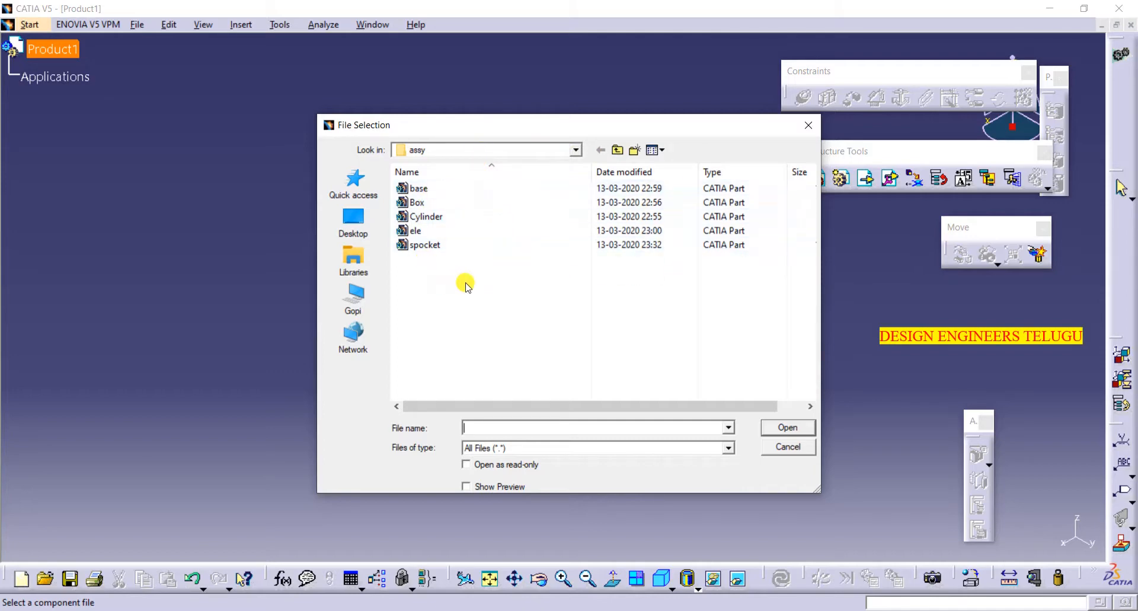
pyautogui.click(439, 188)
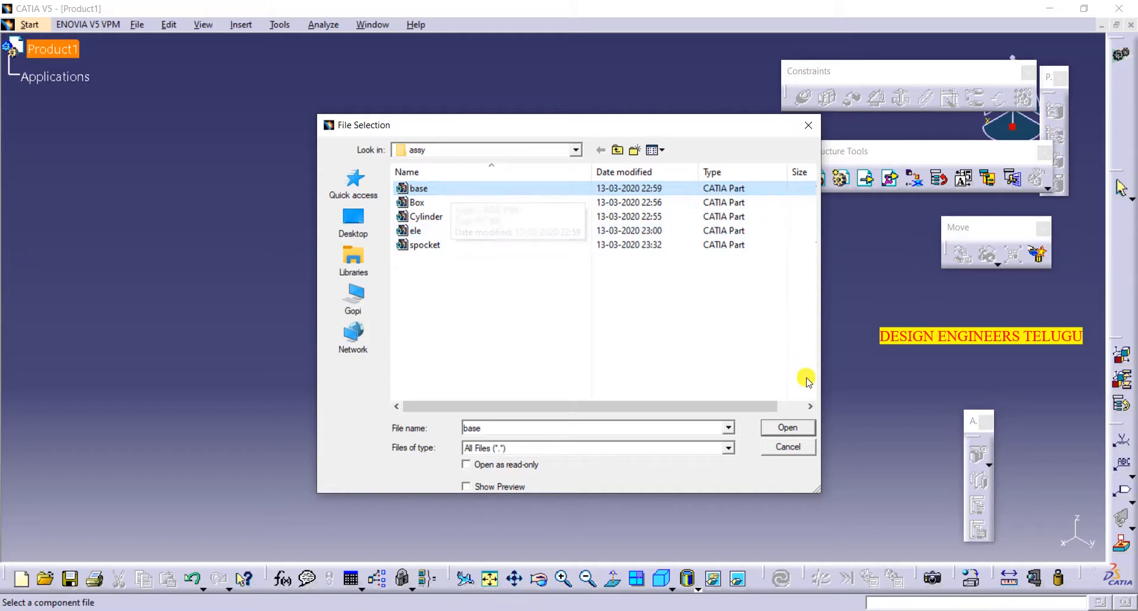
pyautogui.click(786, 427)
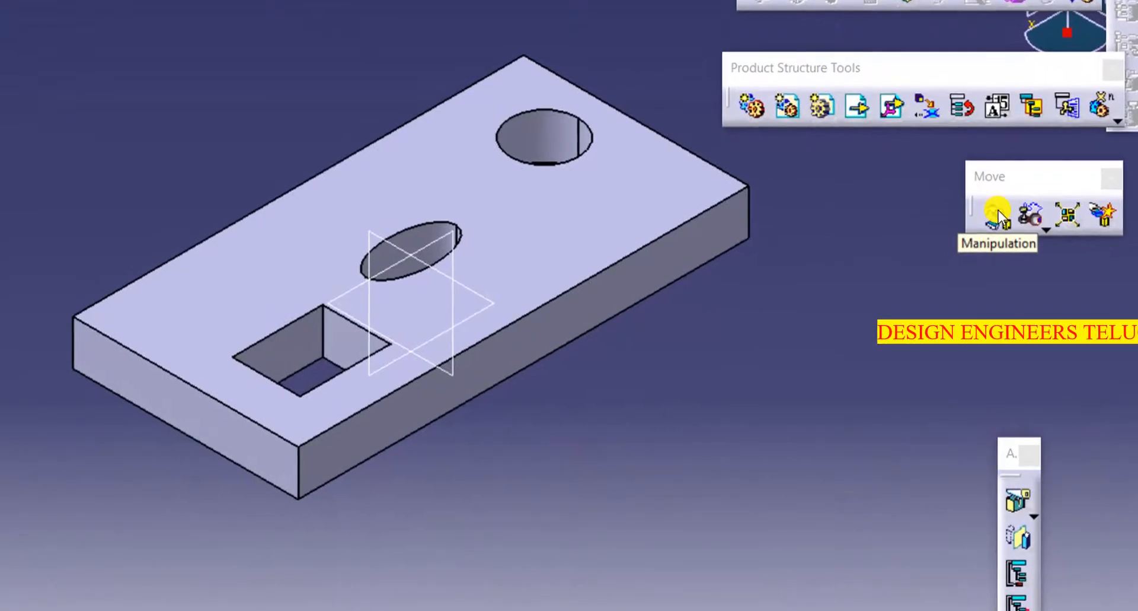
# Start the Manipulation command and move the base plate up and down along the Z axis
pyautogui.click(998, 210)
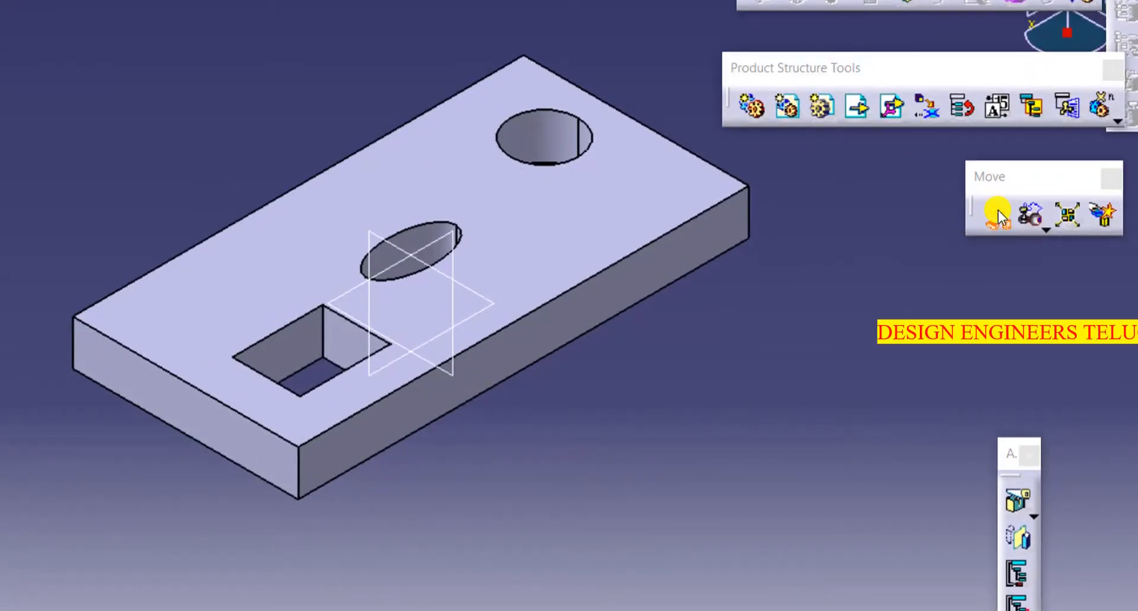
pyautogui.moveTo(1060, 433); pyautogui.dragTo(880, 224)
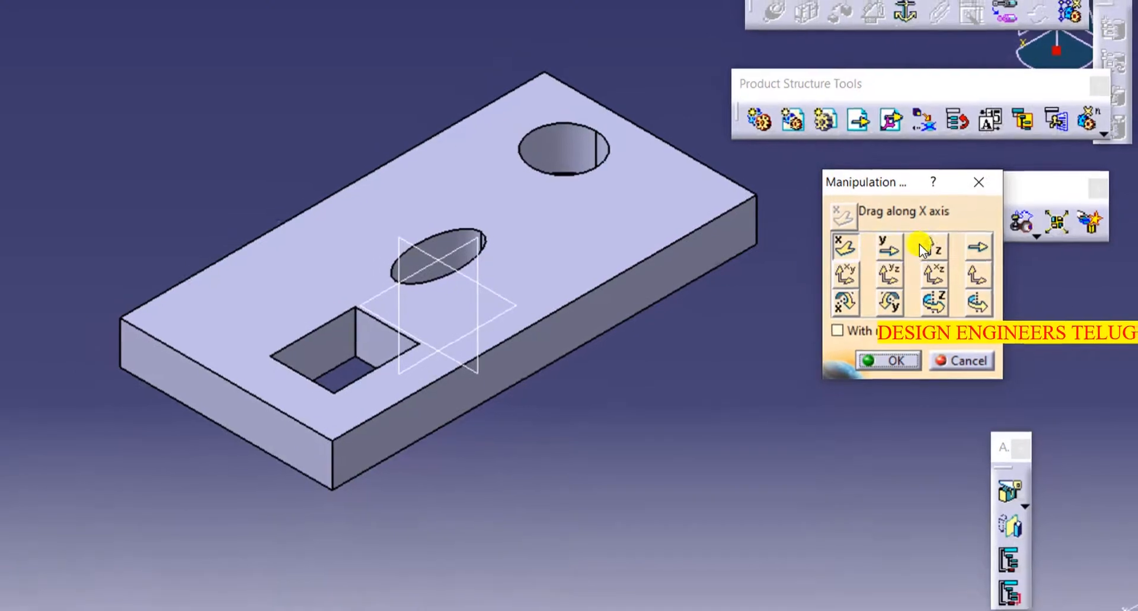
pyautogui.click(924, 248)
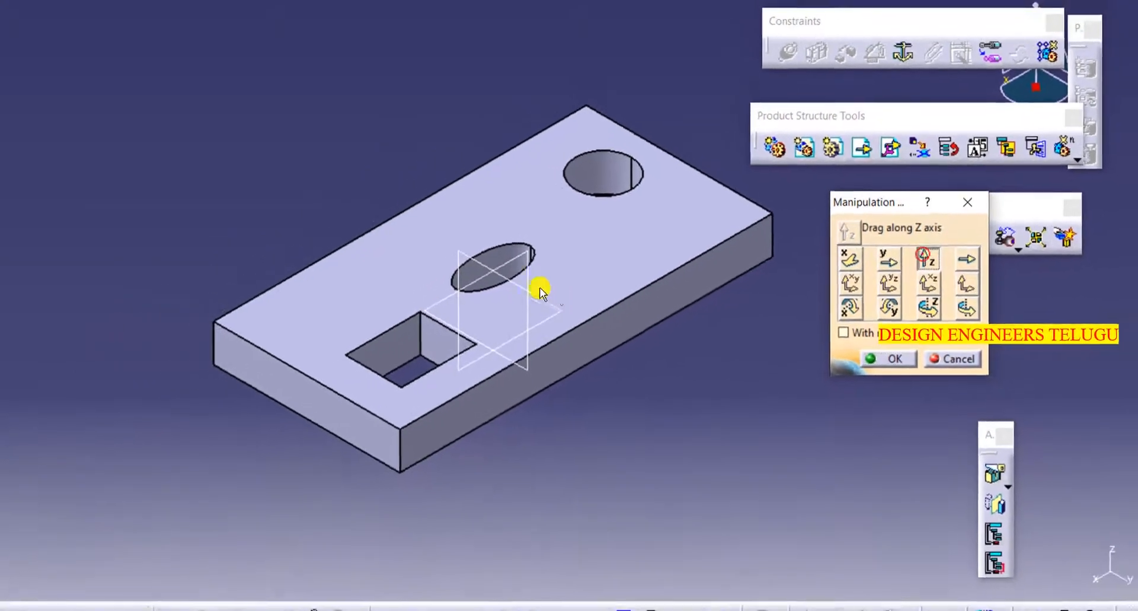
pyautogui.click(477, 270)
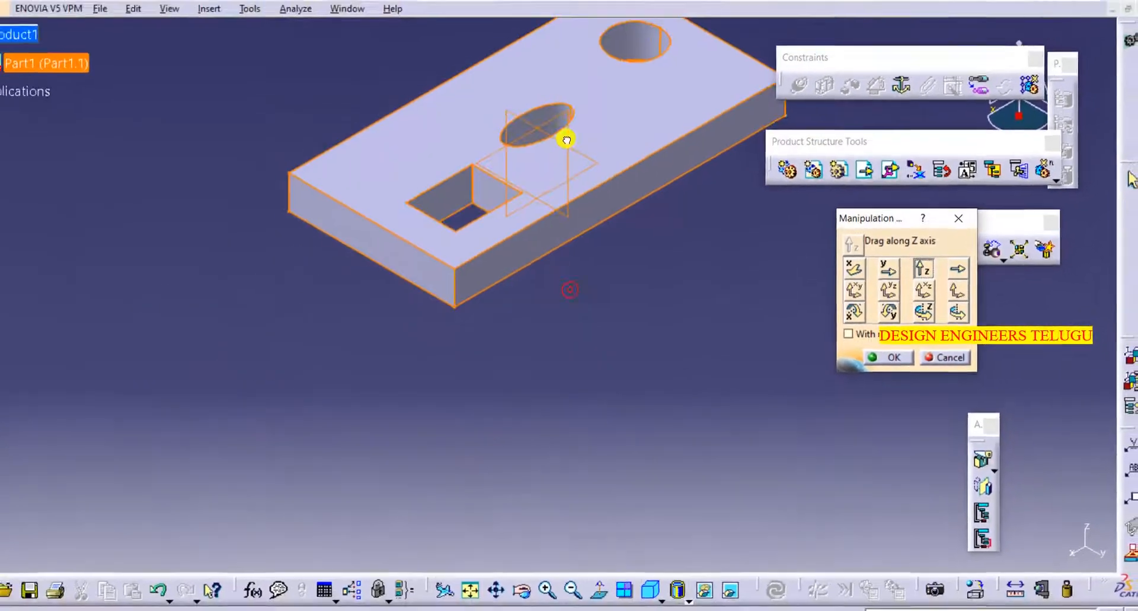
pyautogui.moveTo(566, 140); pyautogui.dragTo(557, 333)
# Move the base plate freely along the X axis and the Y axis
pyautogui.click(855, 271)
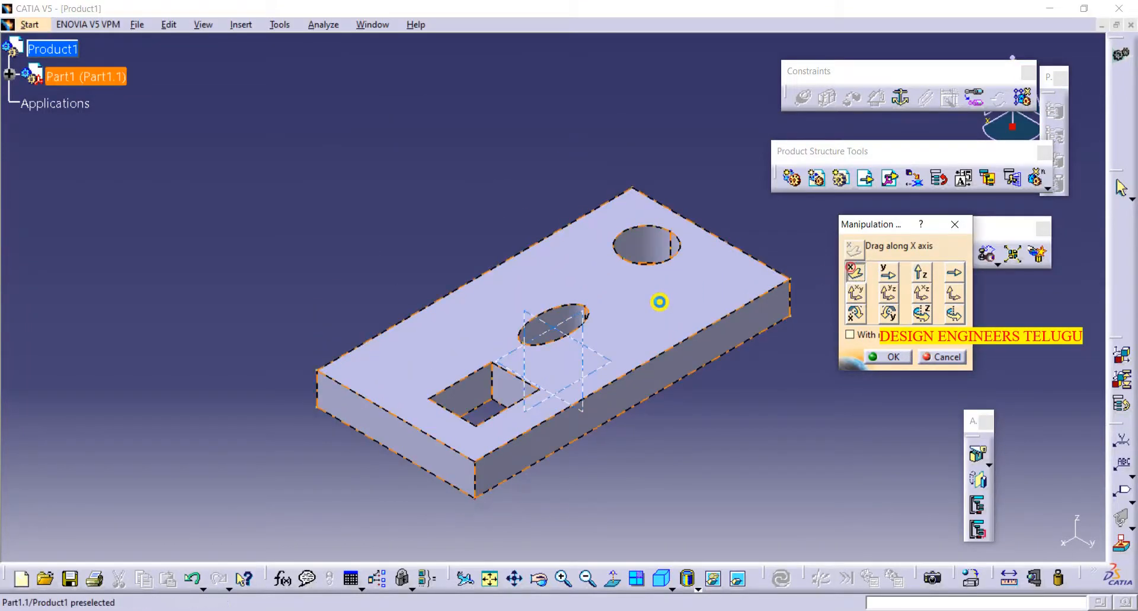
pyautogui.moveTo(657, 300); pyautogui.dragTo(581, 164)
pyautogui.click(888, 272)
pyautogui.moveTo(790, 300); pyautogui.dragTo(606, 272)
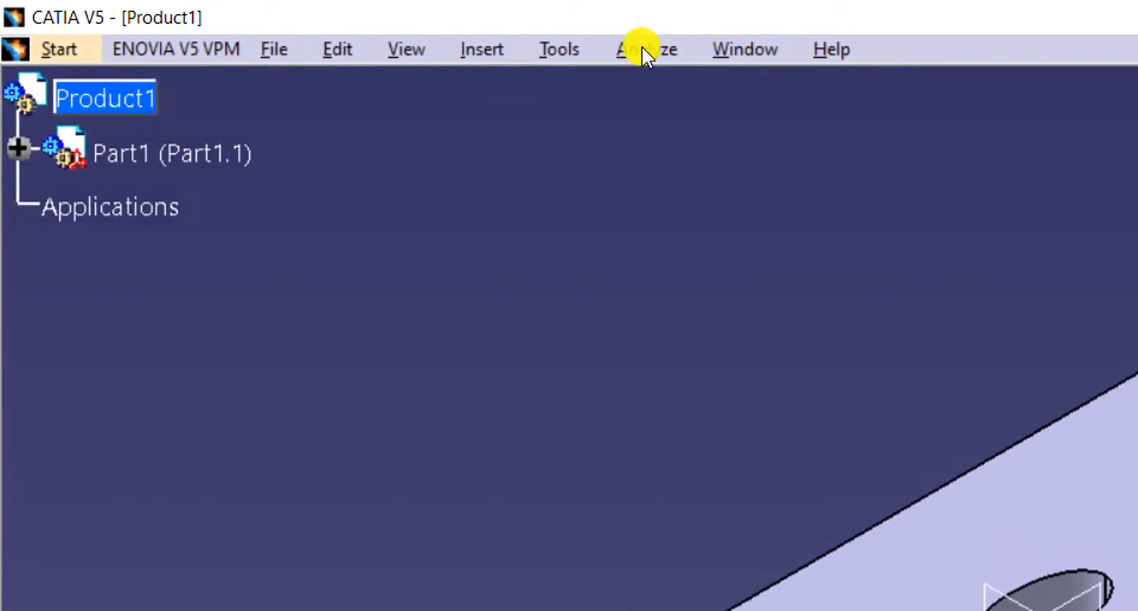
# Run a constraints analysis on Product1 and examine the degrees of freedom of the base plate, Part1.1
pyautogui.click(643, 49)
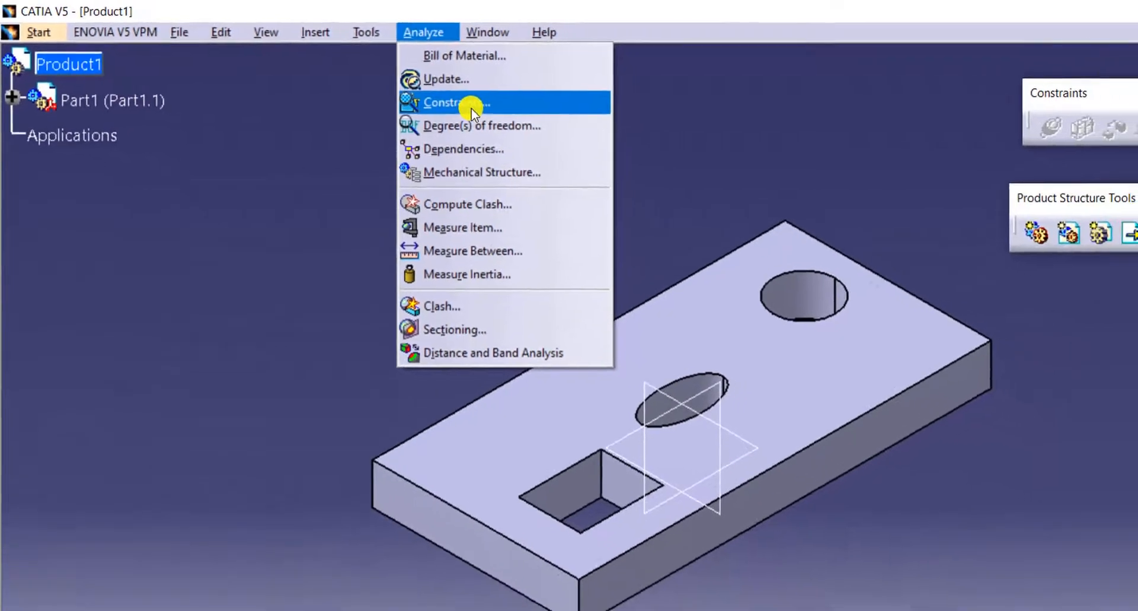
pyautogui.click(447, 102)
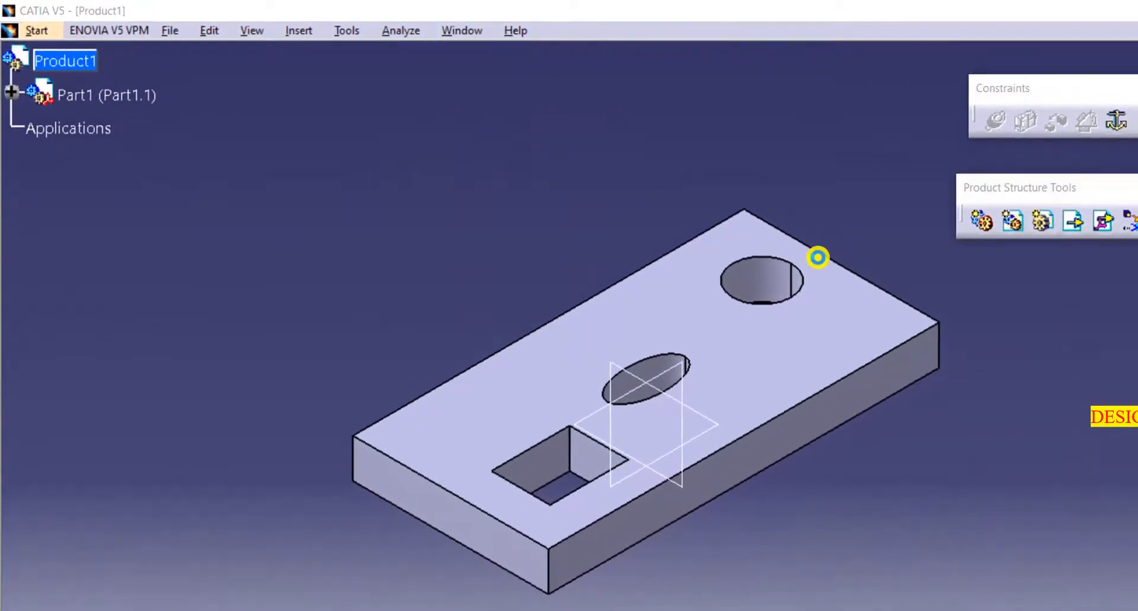
pyautogui.moveTo(1130, 331); pyautogui.dragTo(923, 205)
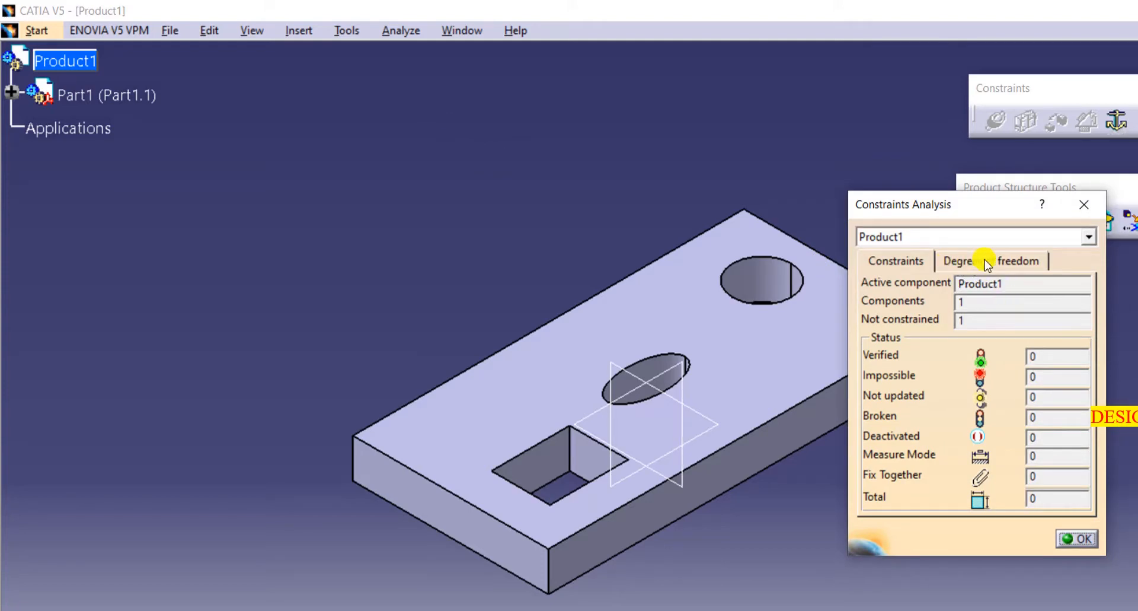
pyautogui.click(1026, 261)
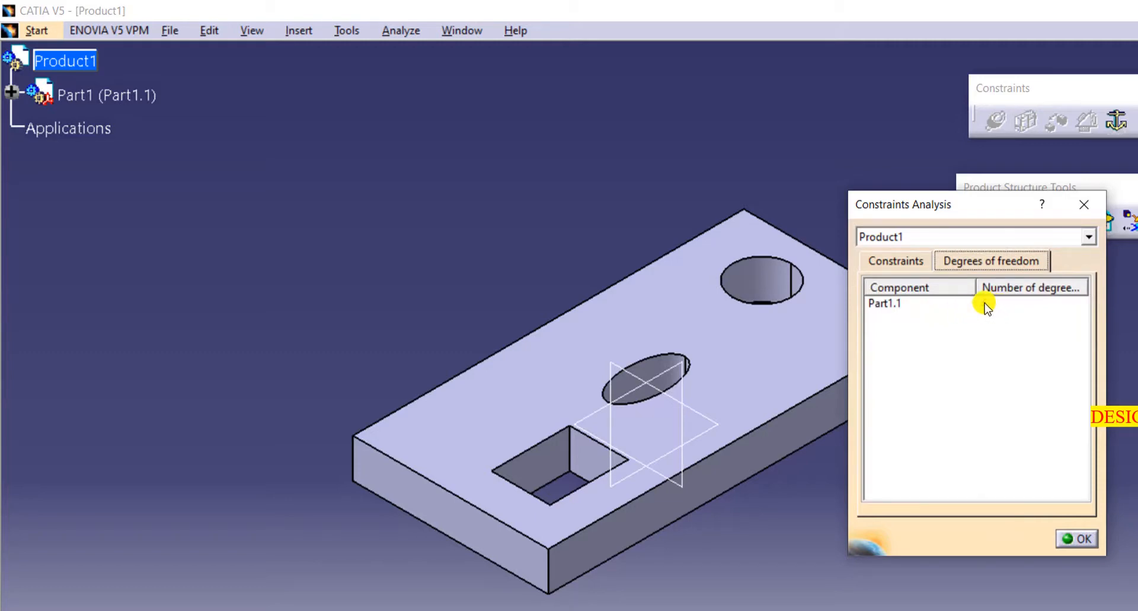
pyautogui.doubleClick(986, 304)
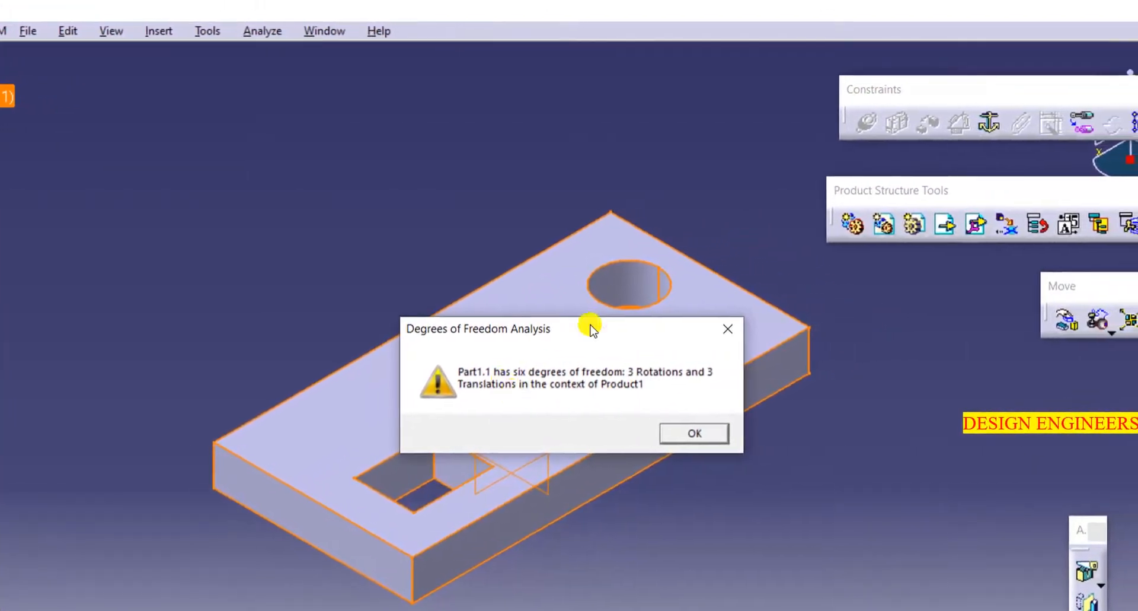
pyautogui.click(728, 329)
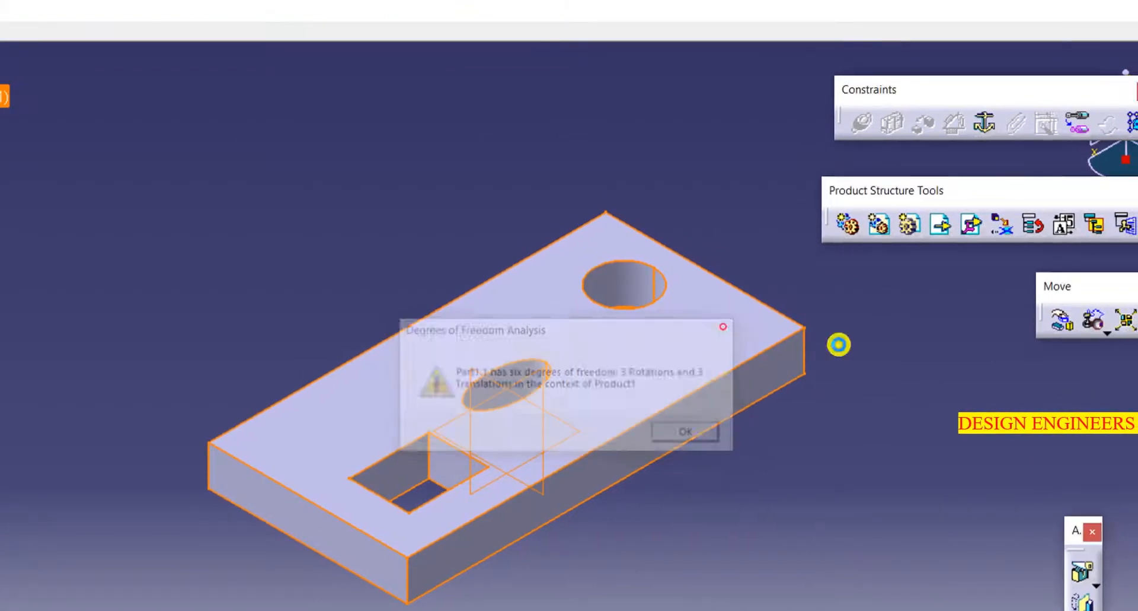
pyautogui.click(914, 376)
pyautogui.click(953, 208)
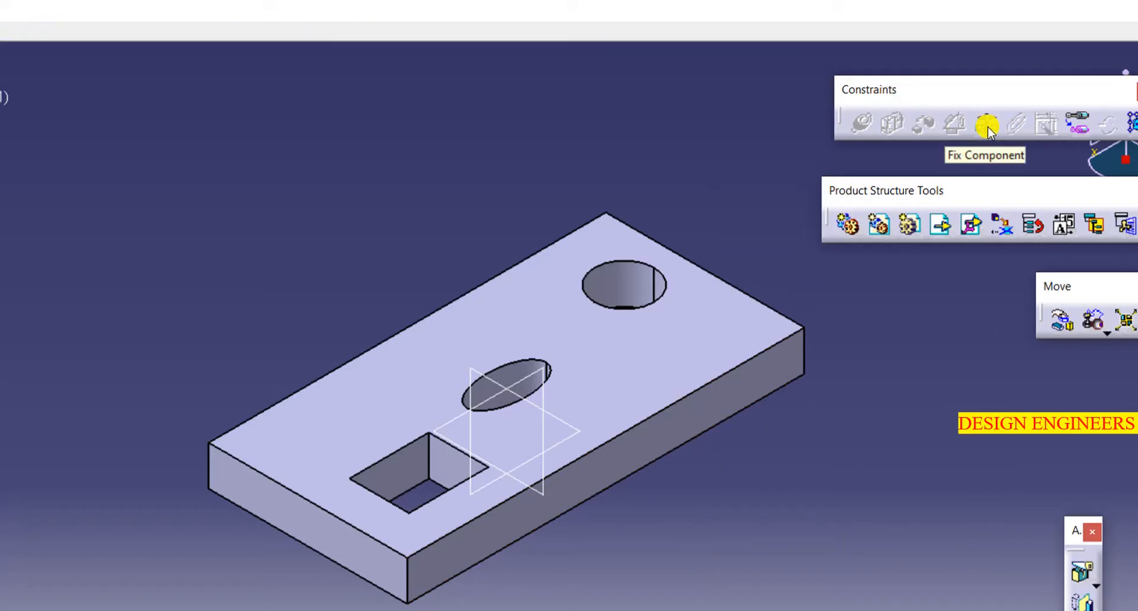
# Apply a Fix Component constraint to the base plate
pyautogui.click(987, 125)
pyautogui.click(681, 373)
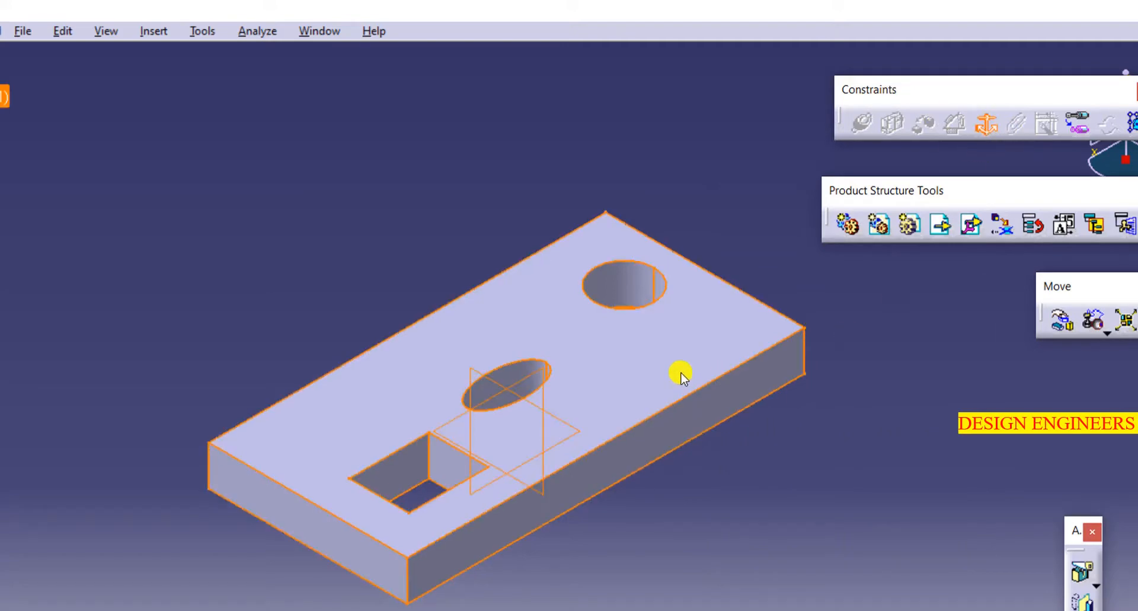
pyautogui.click(773, 440)
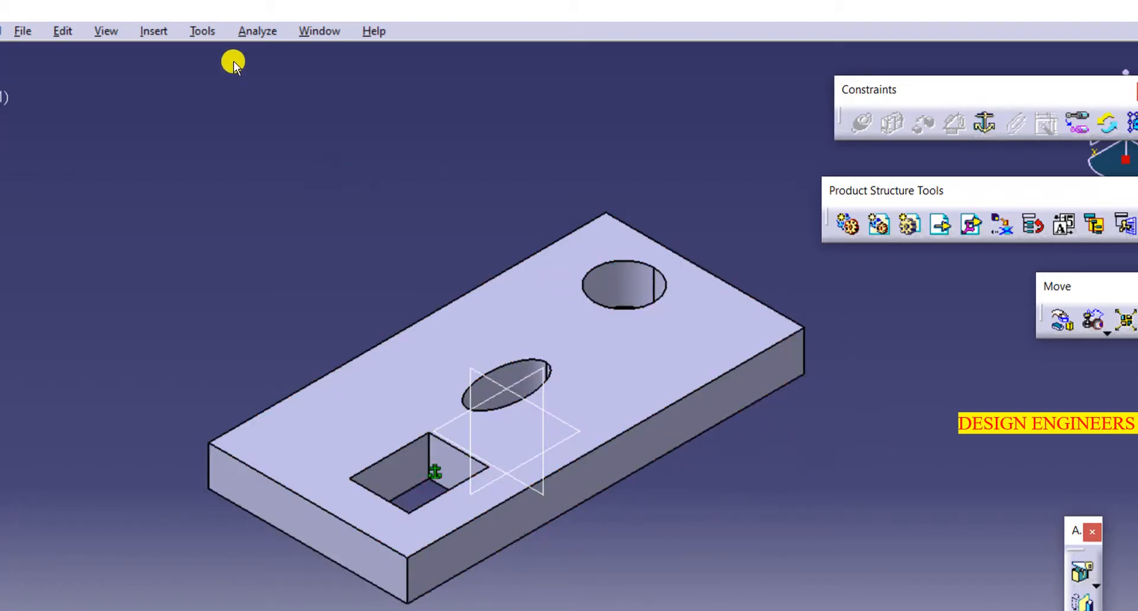
# Run the constraints analysis again and check the constraint status and degrees of freedom of the fixed base plate
pyautogui.click(255, 30)
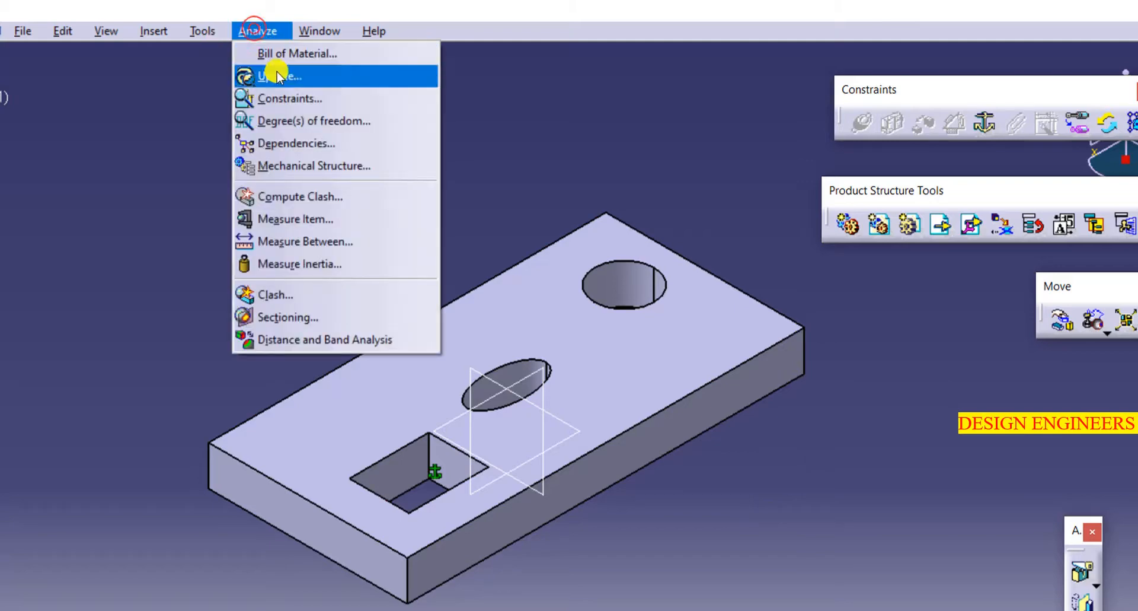
pyautogui.click(291, 100)
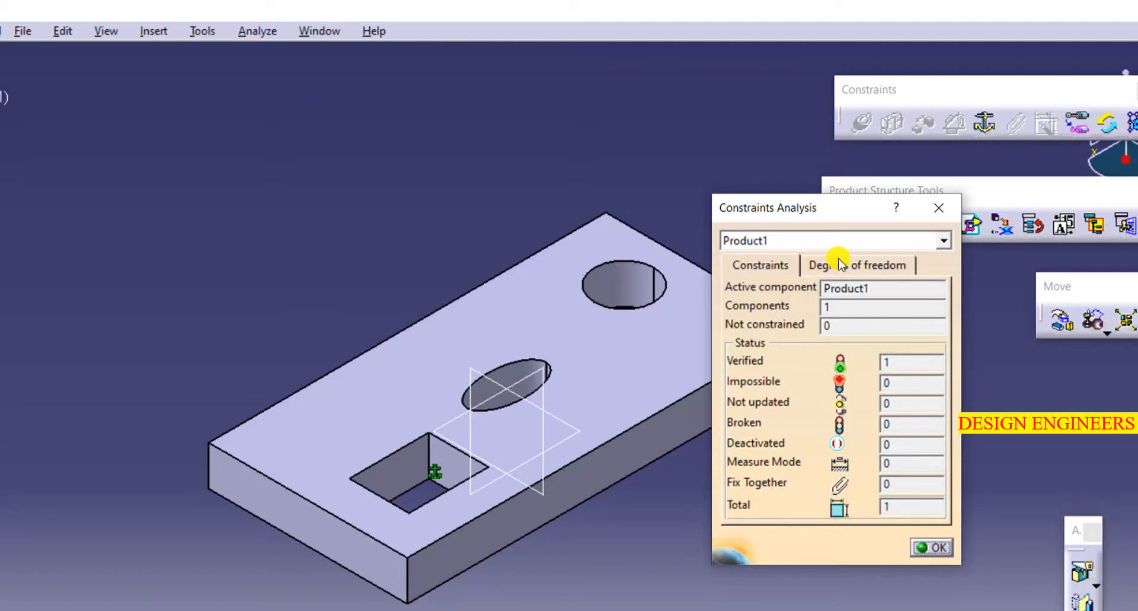
pyautogui.click(878, 264)
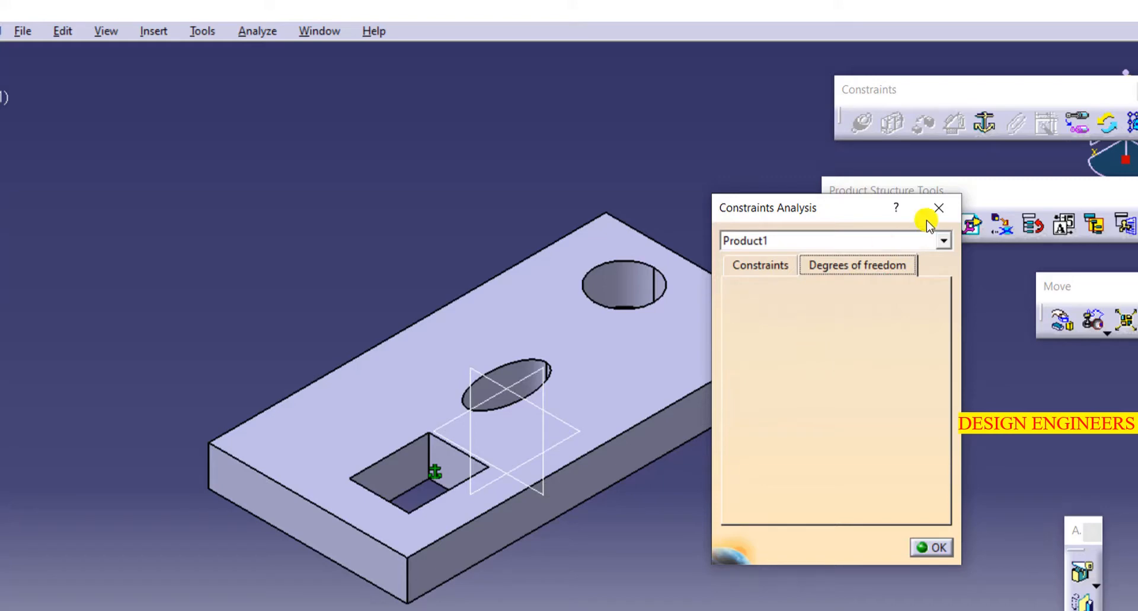
pyautogui.click(939, 208)
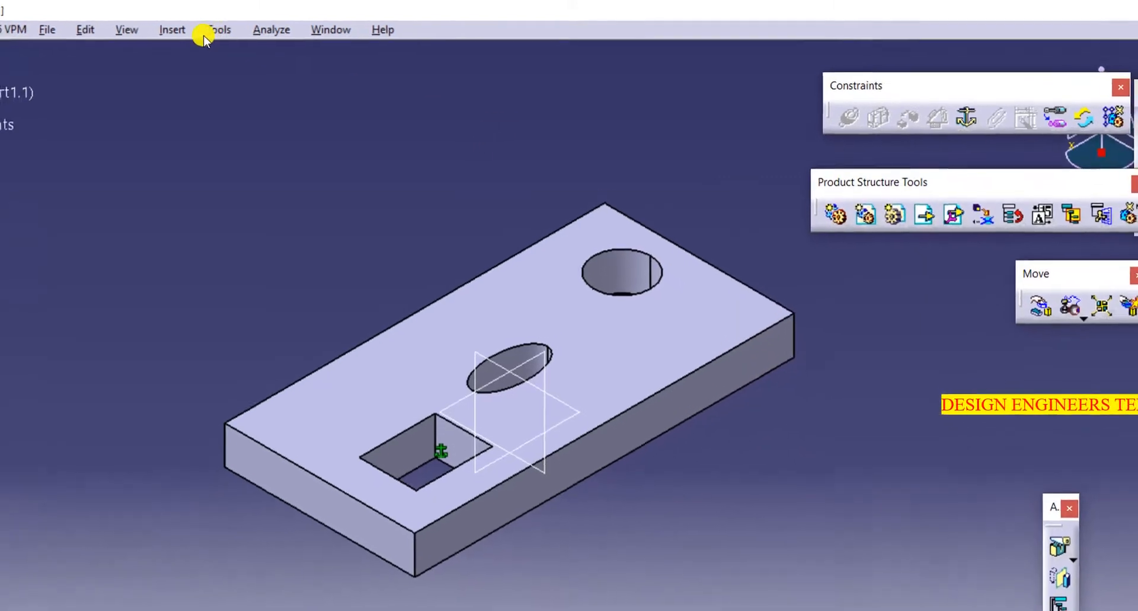
# Insert the existing part file Cylinder from the assy folder into Product1 as a component
pyautogui.click(154, 31)
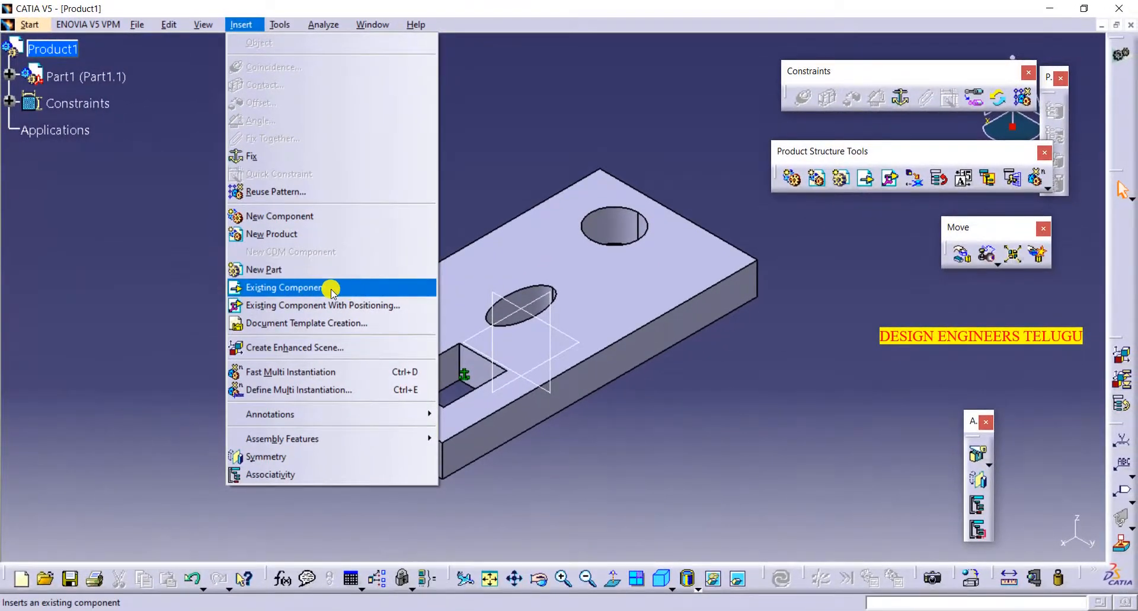
pyautogui.click(330, 288)
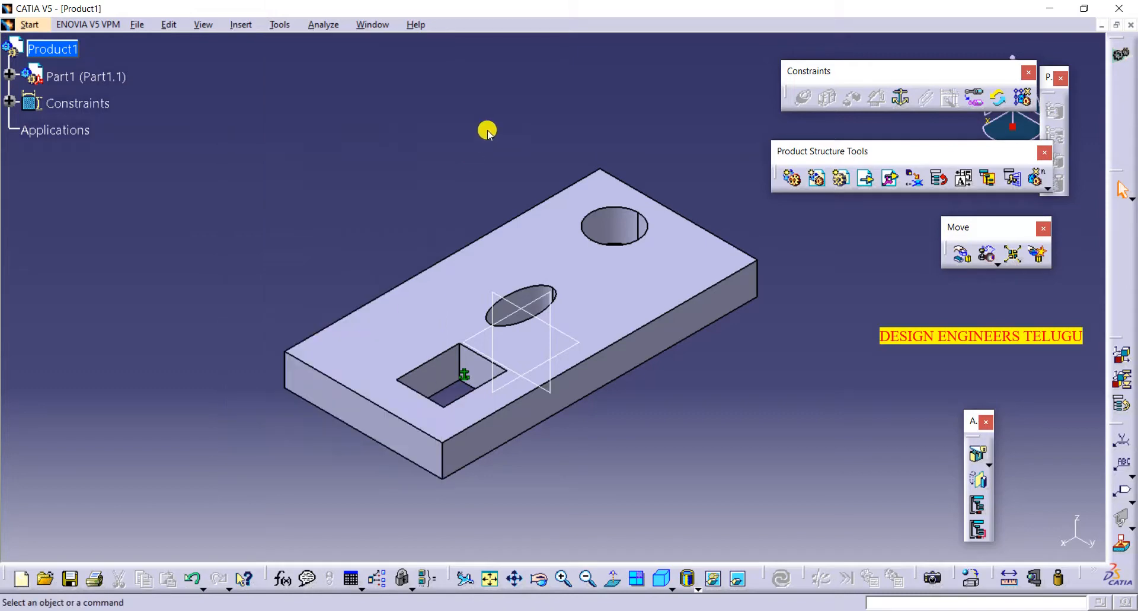
pyautogui.rightClick(69, 51)
pyautogui.moveTo(173, 297)
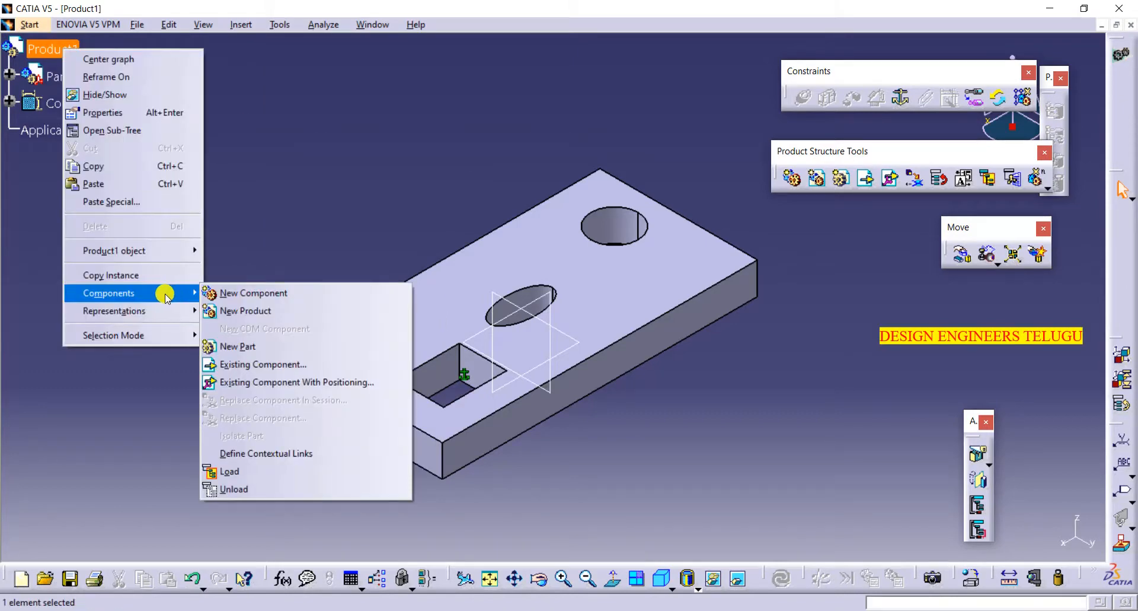
pyautogui.click(274, 366)
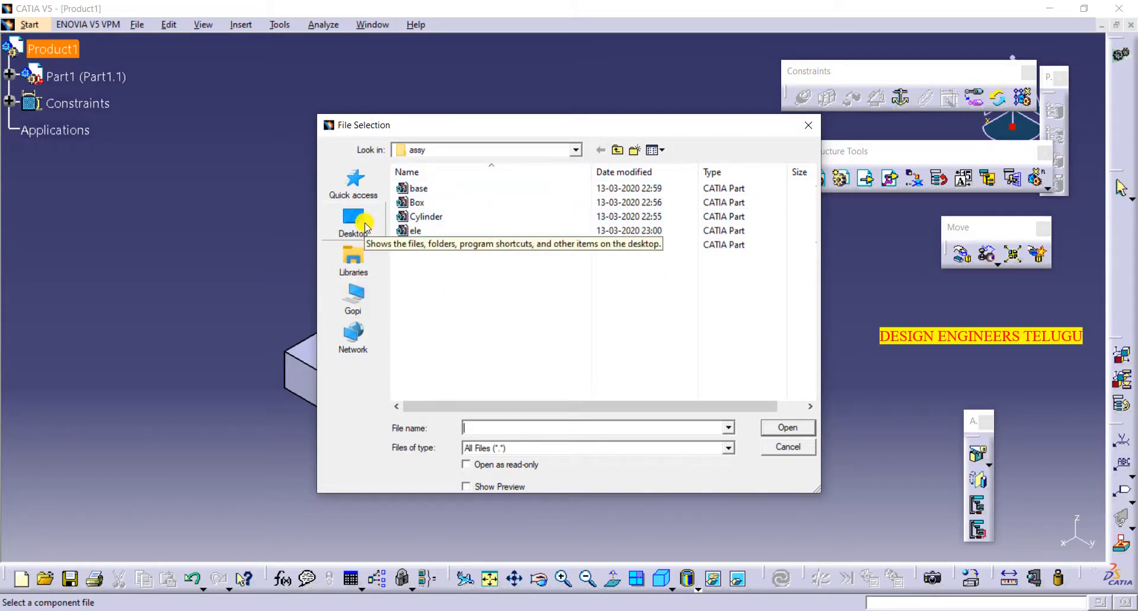
pyautogui.click(450, 217)
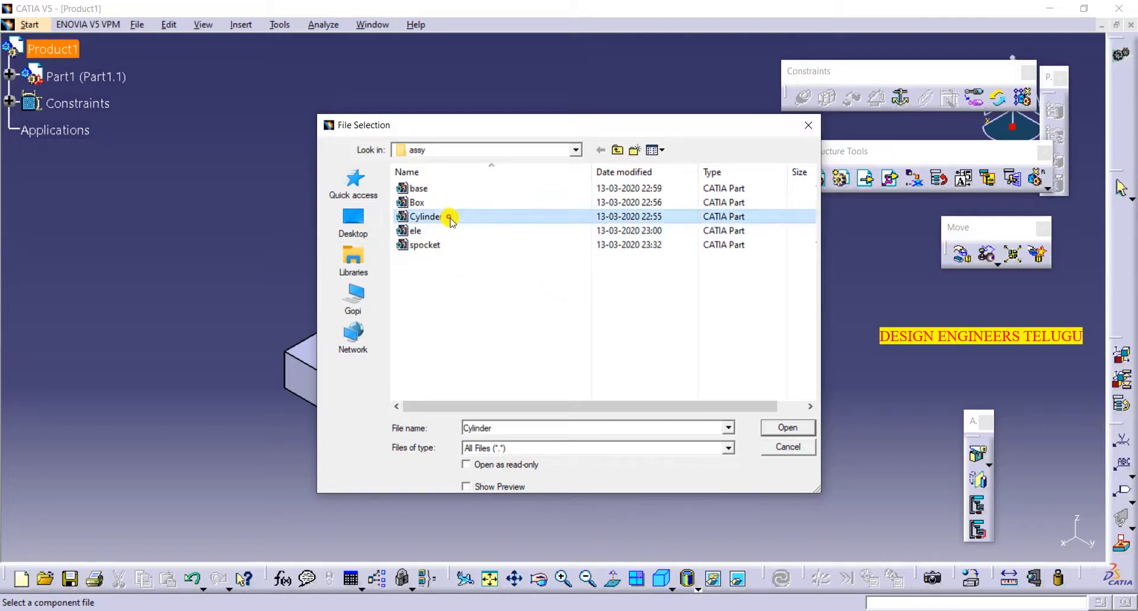
pyautogui.click(789, 427)
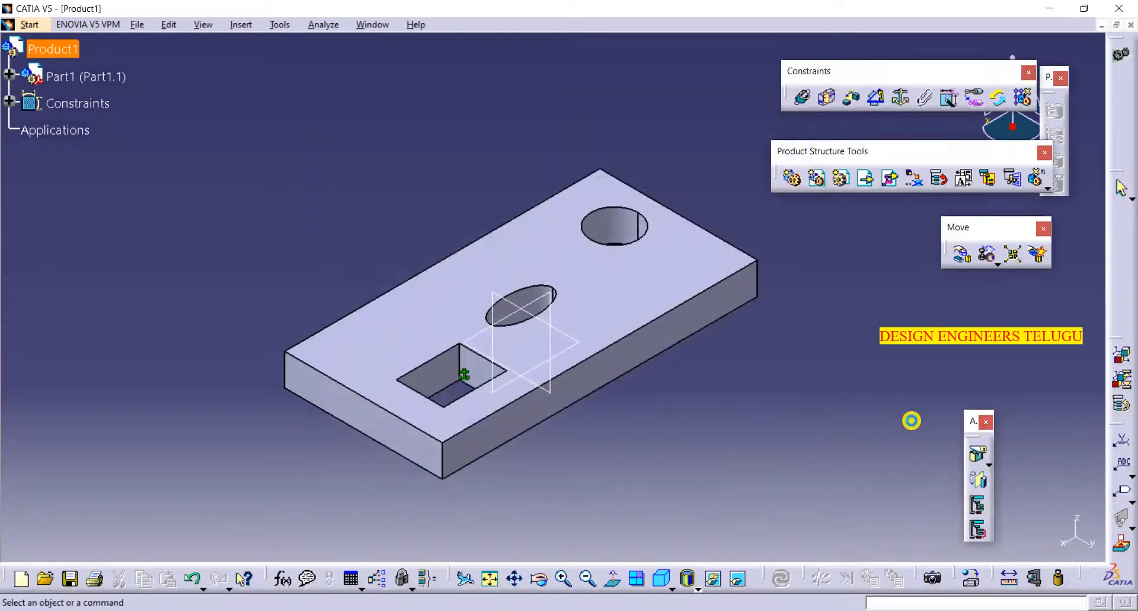
pyautogui.click(852, 412)
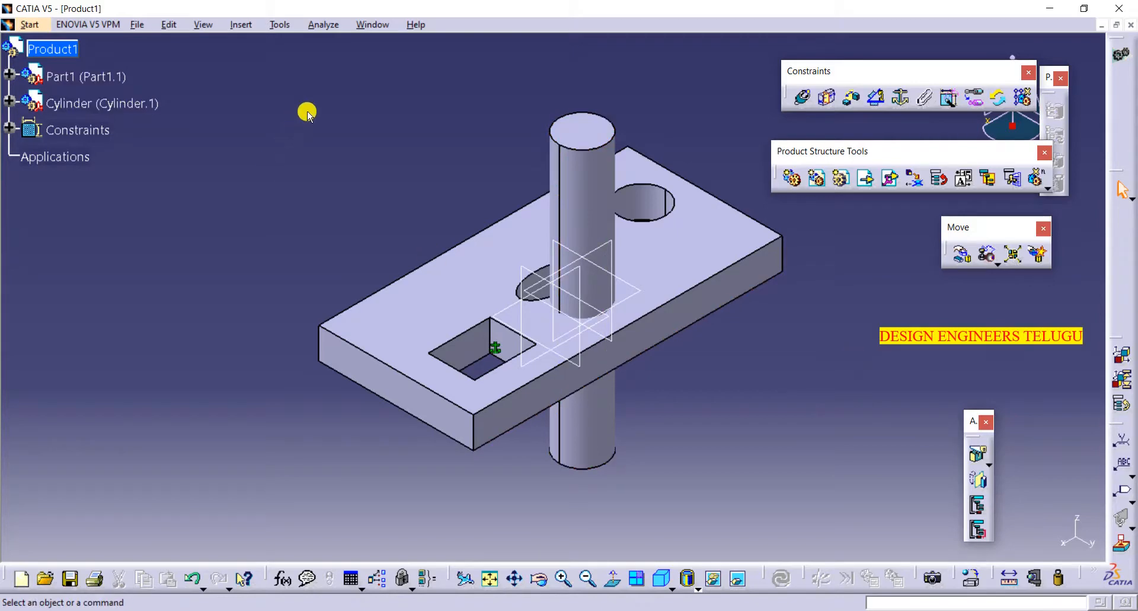
pyautogui.click(373, 25)
pyautogui.click(263, 109)
pyautogui.click(29, 25)
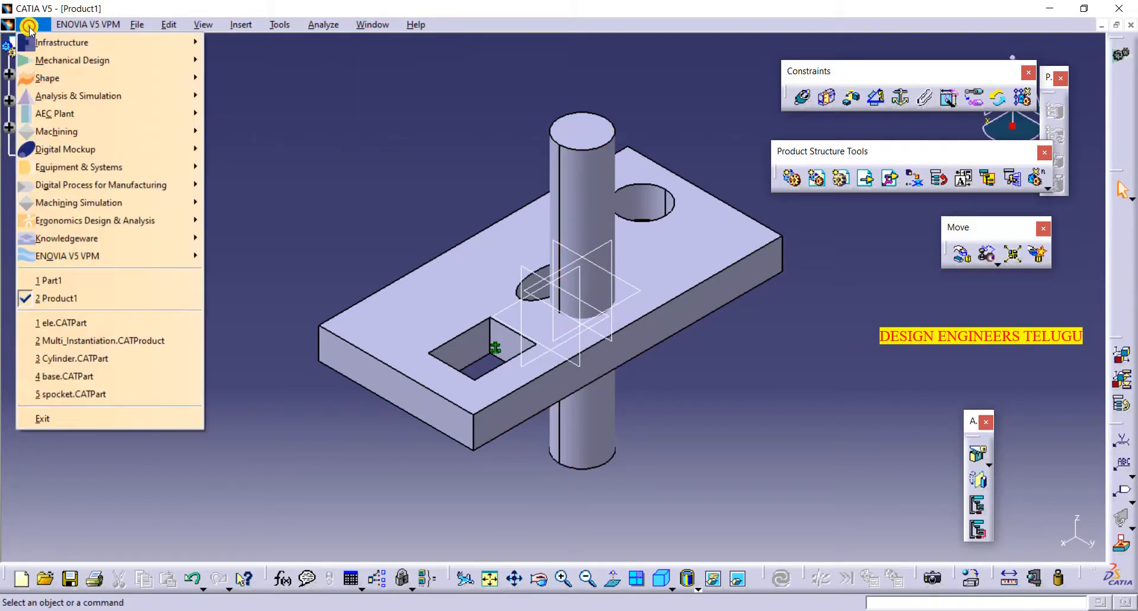
pyautogui.click(414, 88)
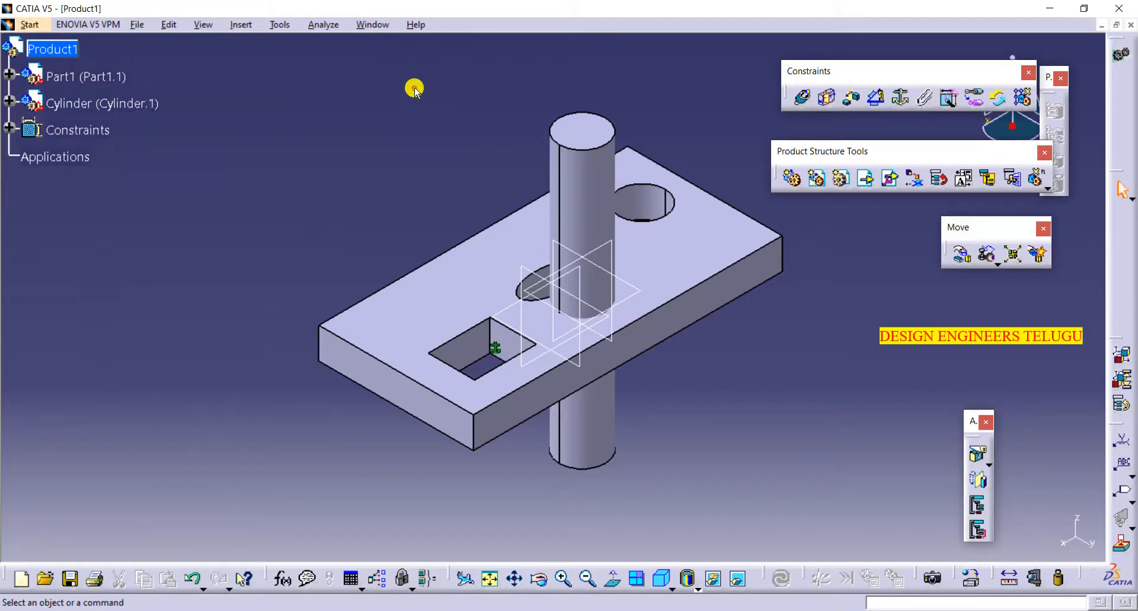
# Switch from the assembly to the open Part1 document
pyautogui.click(370, 25)
pyautogui.click(411, 120)
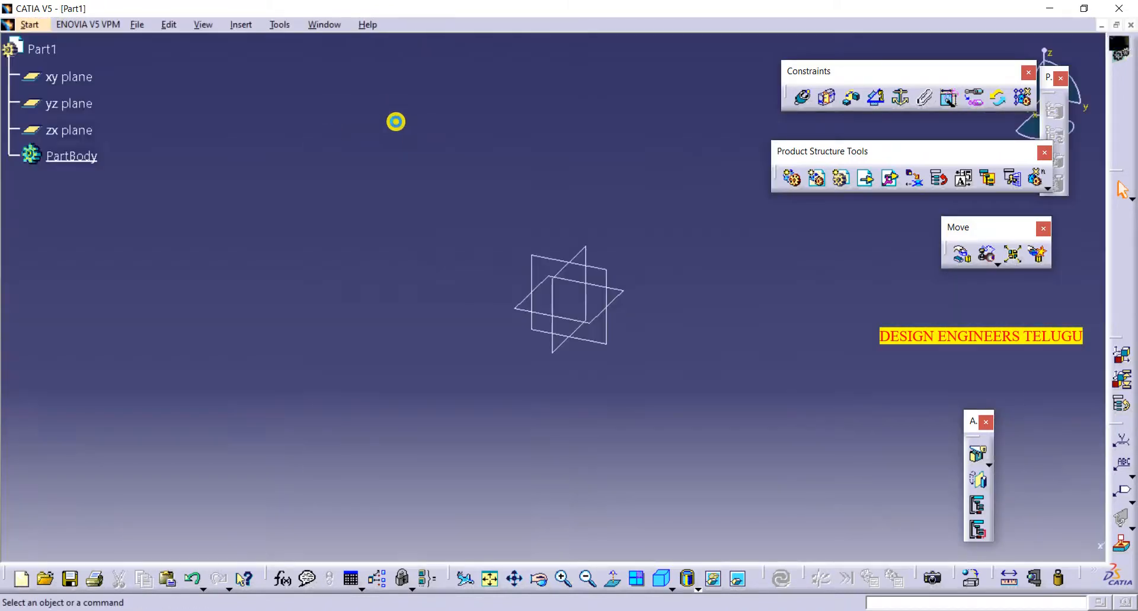
pyautogui.click(369, 160)
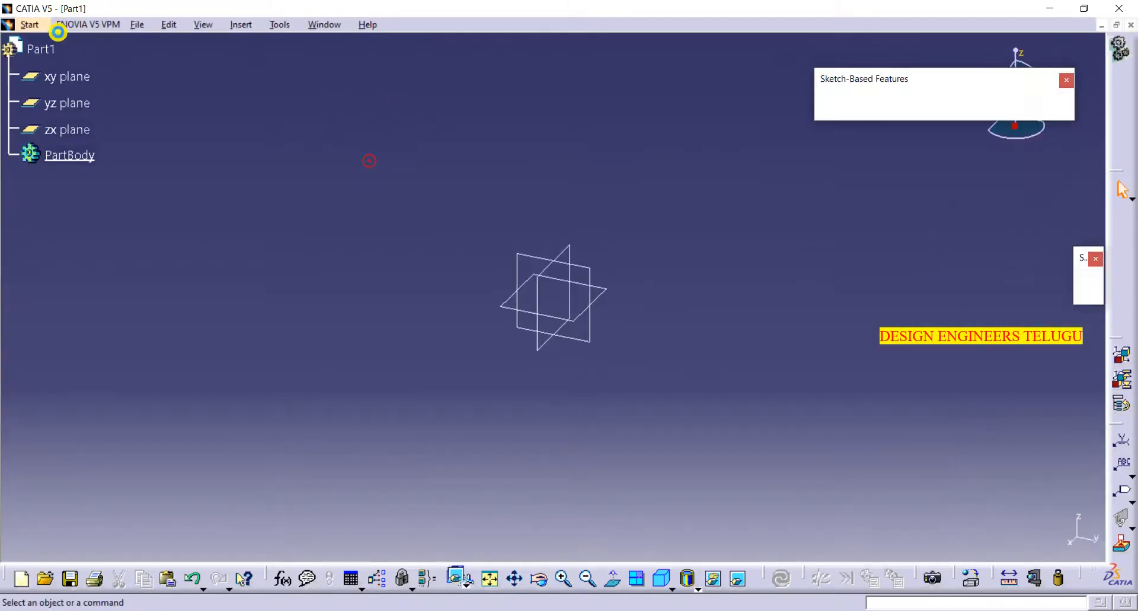
# Open the recently used part file ele.CATPart, check the Product1 assembly and return to the ele document
pyautogui.click(137, 24)
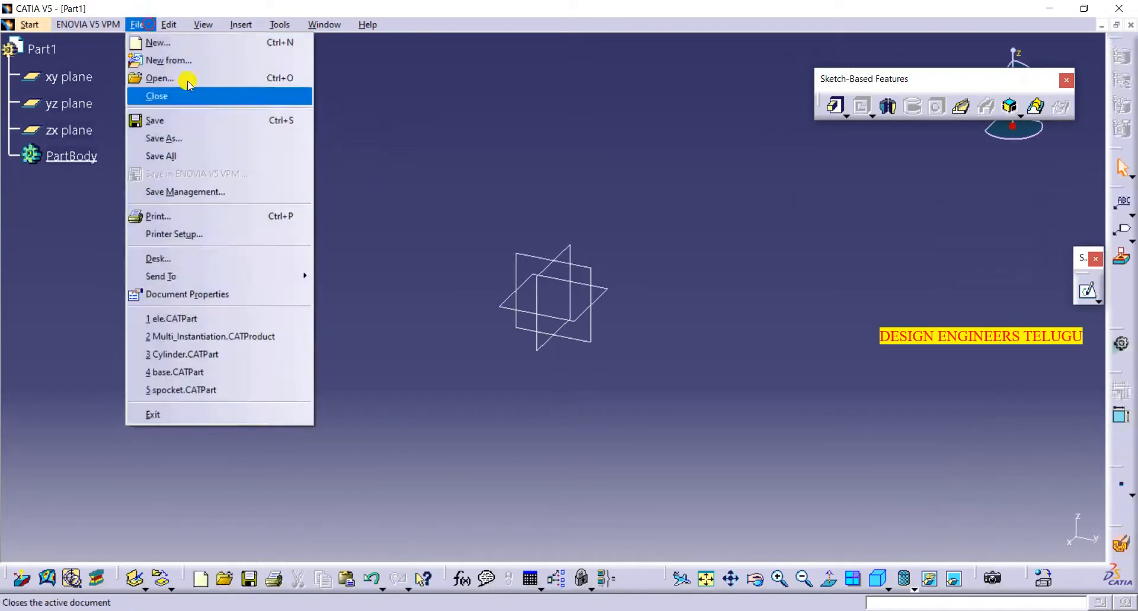
pyautogui.click(240, 318)
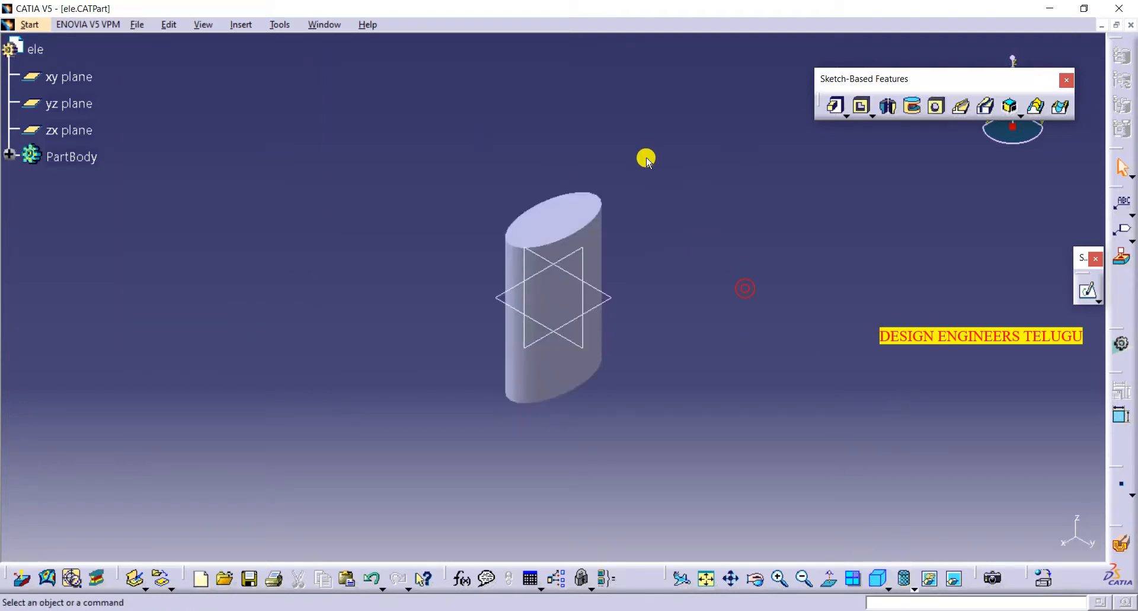
pyautogui.click(314, 25)
pyautogui.click(347, 137)
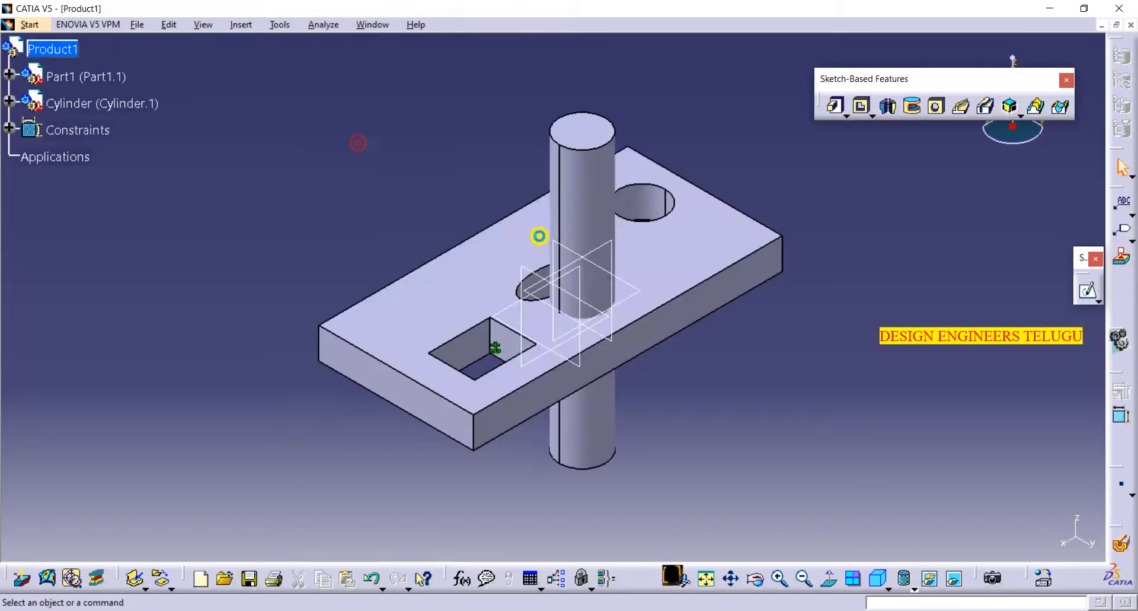
pyautogui.click(366, 24)
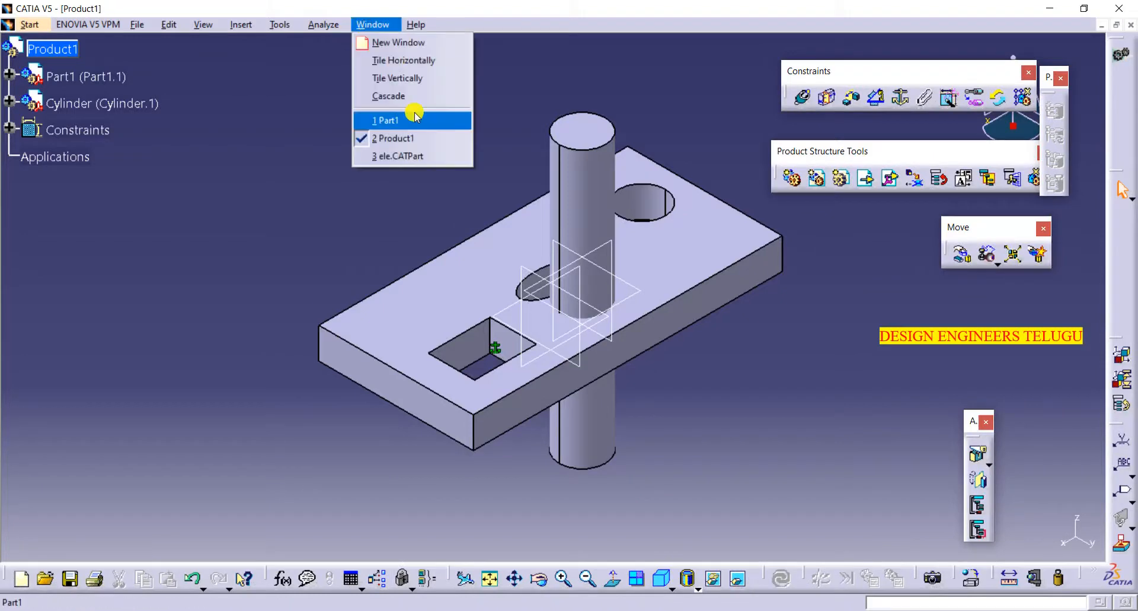
pyautogui.click(409, 157)
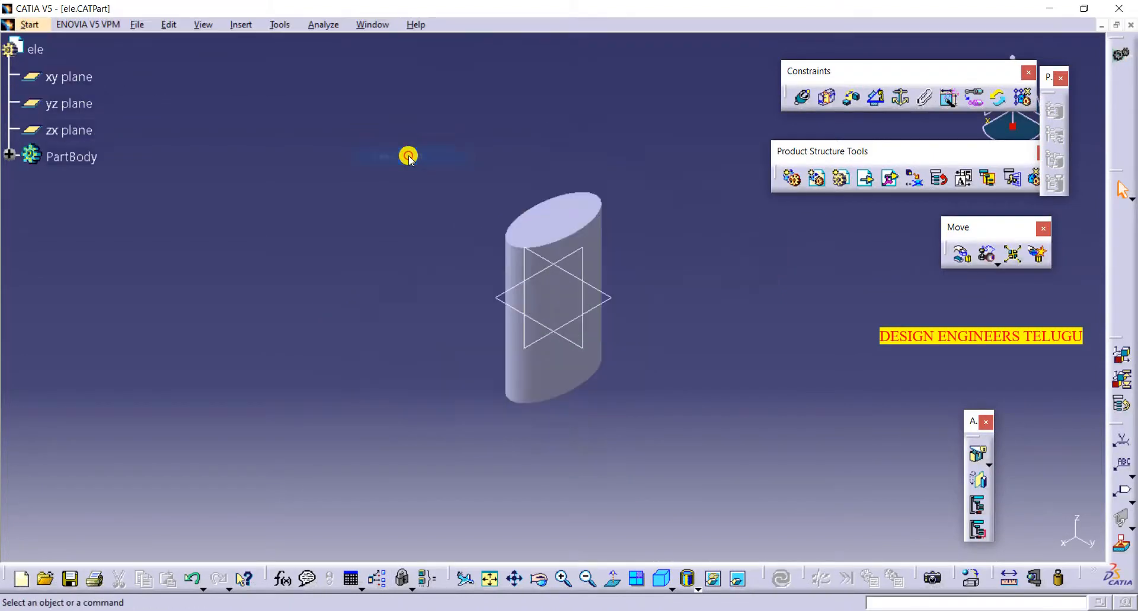
# Copy the whole ele part and paste it into Product1 as a component
pyautogui.rightClick(42, 52)
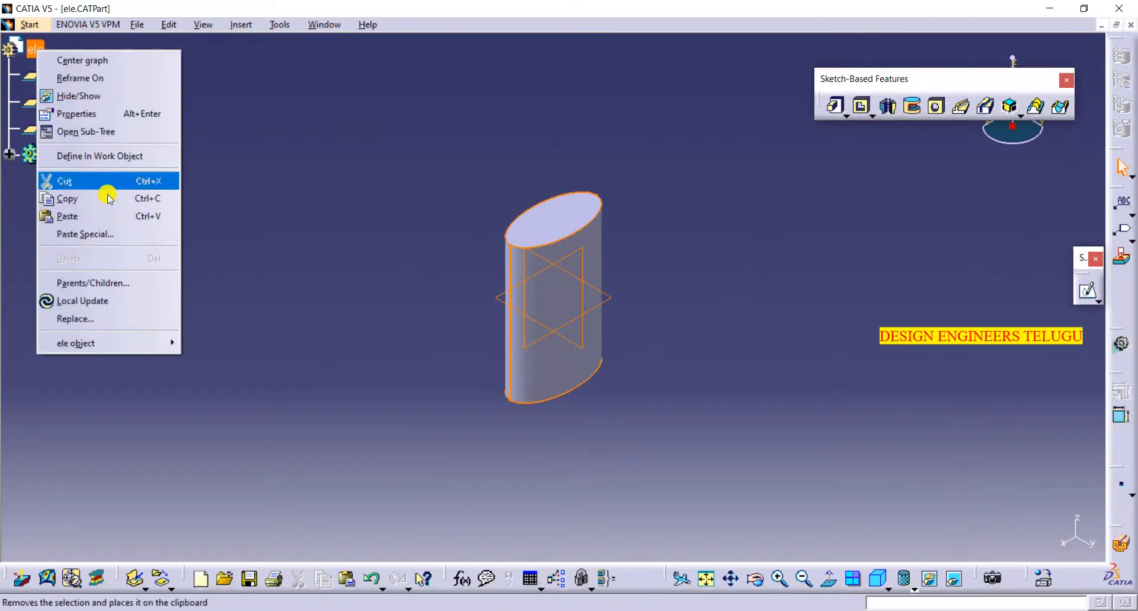
pyautogui.click(109, 199)
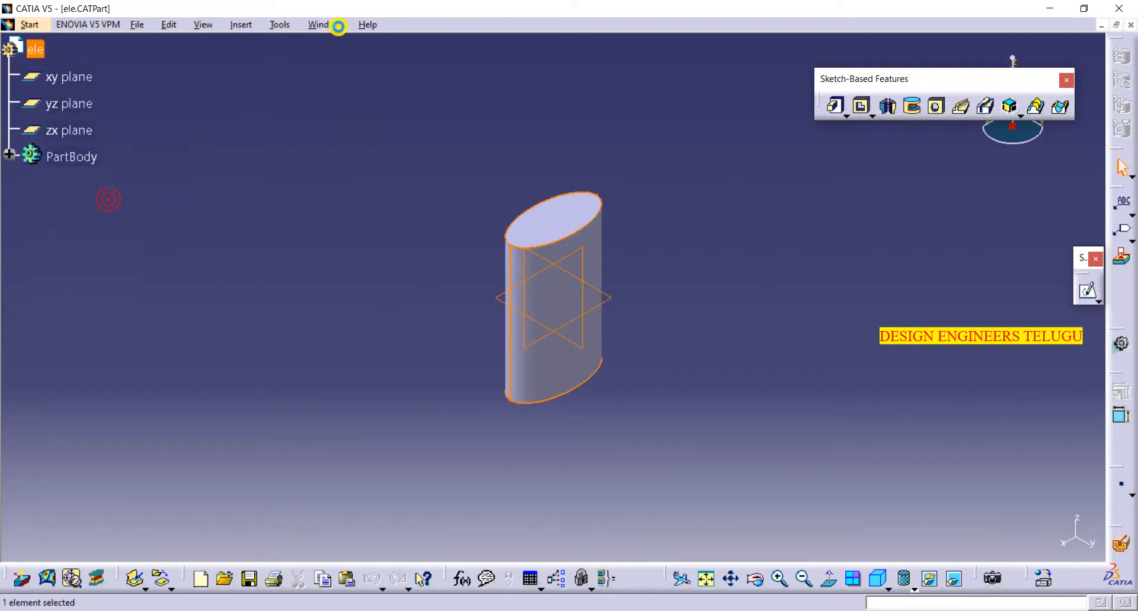
pyautogui.click(337, 25)
pyautogui.click(368, 139)
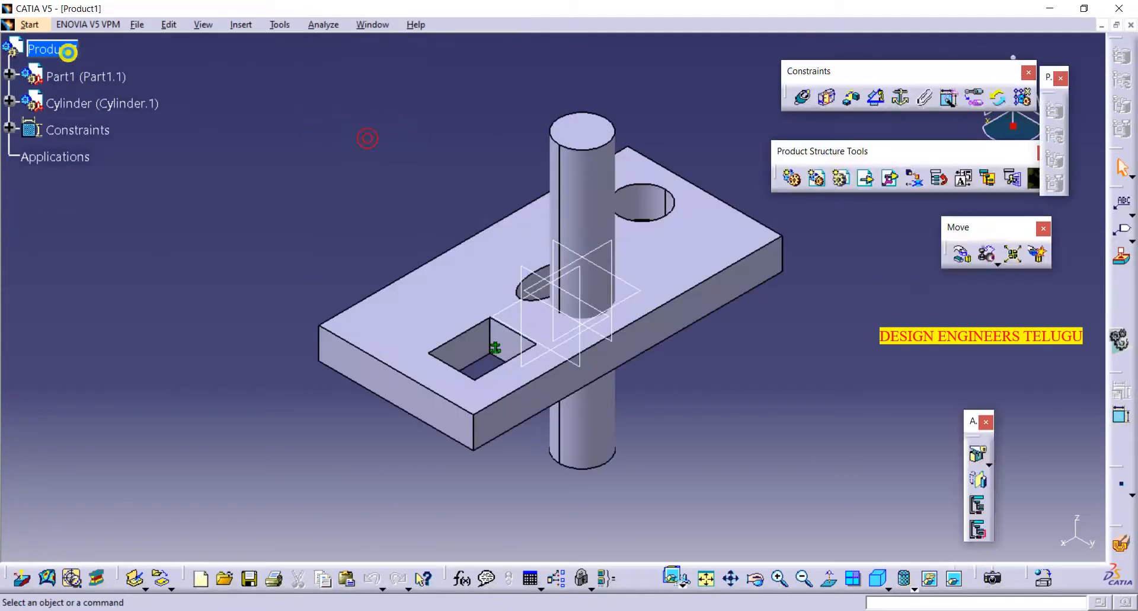
pyautogui.rightClick(67, 49)
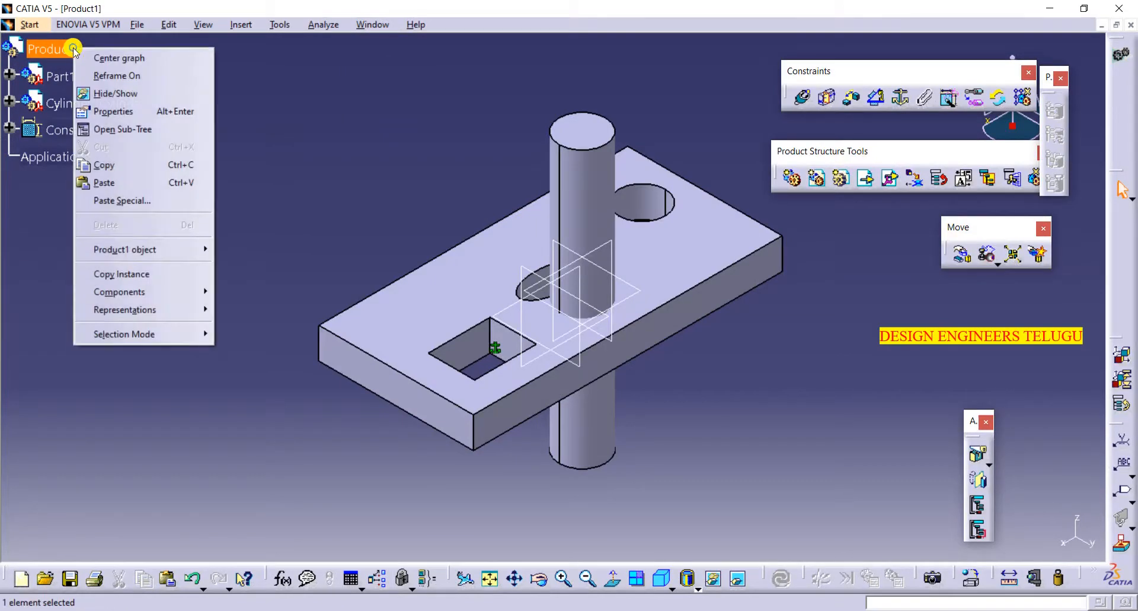
pyautogui.click(128, 179)
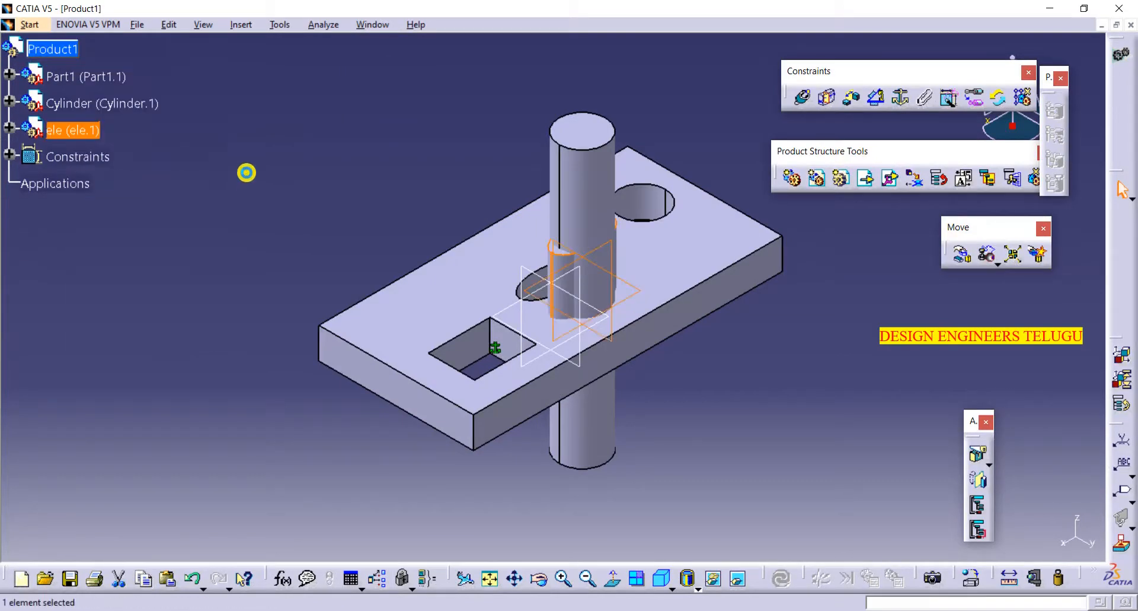
pyautogui.click(246, 173)
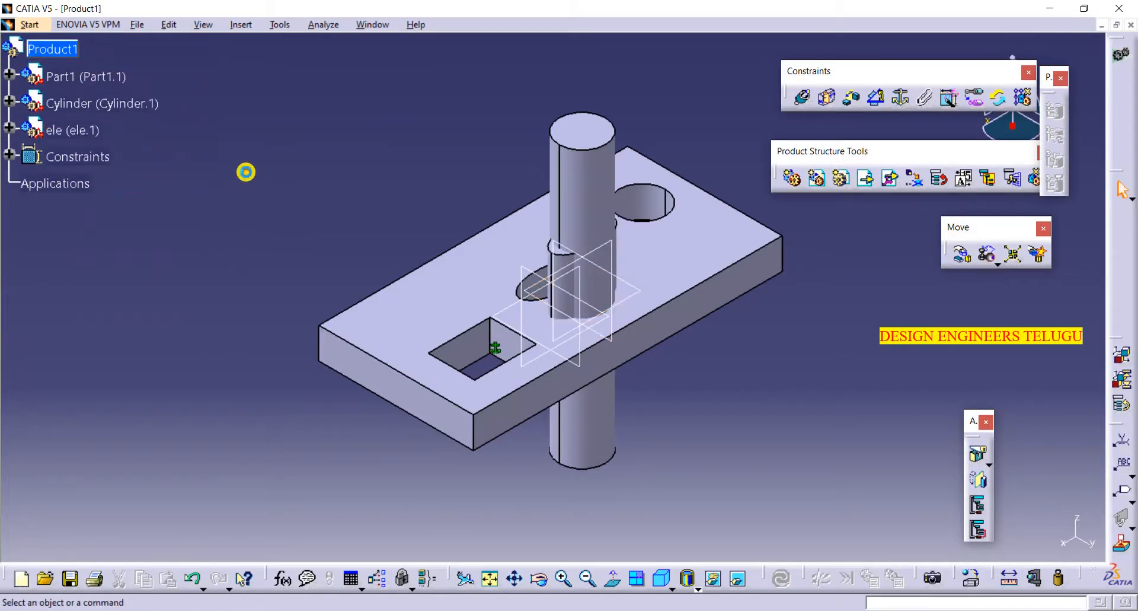
# Manipulate the ele component along the X axis until it sits clear of the cylinder and base plate
pyautogui.click(962, 254)
pyautogui.moveTo(559, 259); pyautogui.dragTo(268, 315)
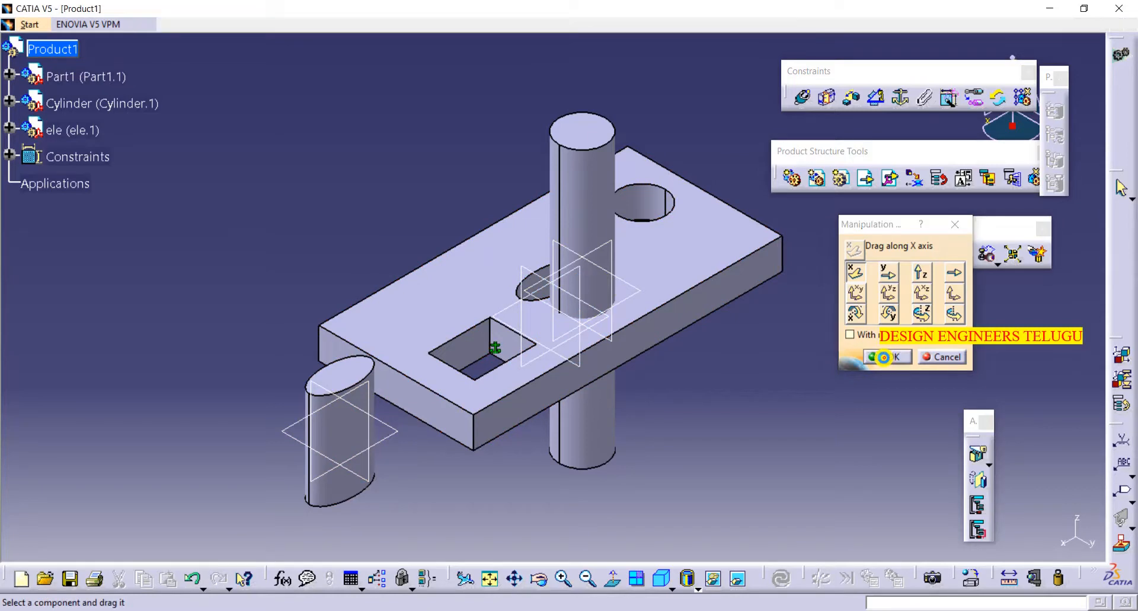
pyautogui.click(886, 358)
pyautogui.click(316, 25)
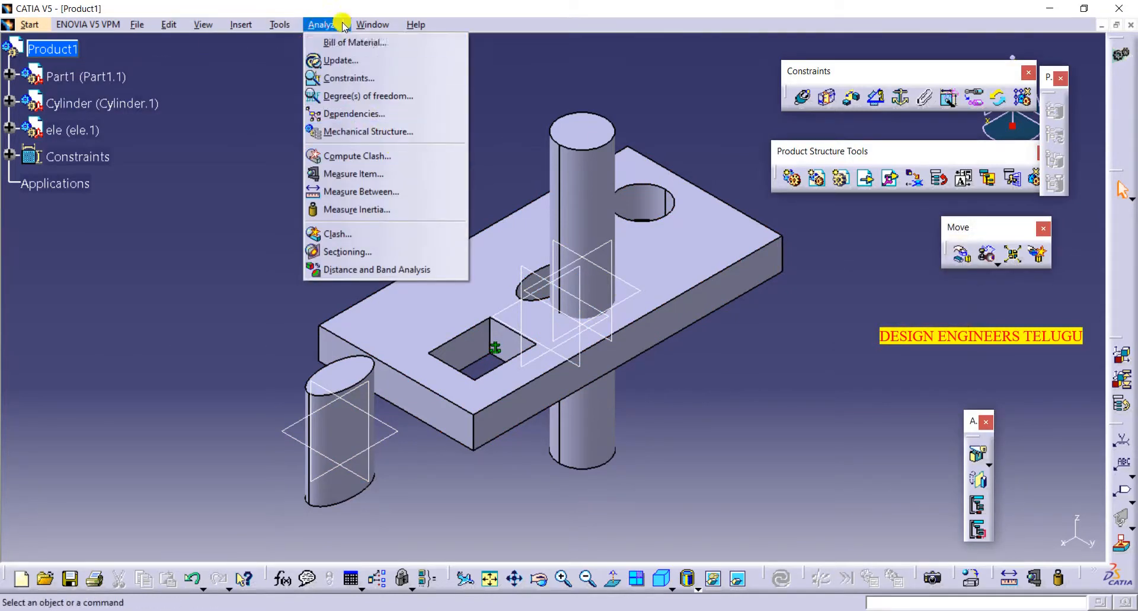
pyautogui.moveTo(373, 25)
pyautogui.click(258, 140)
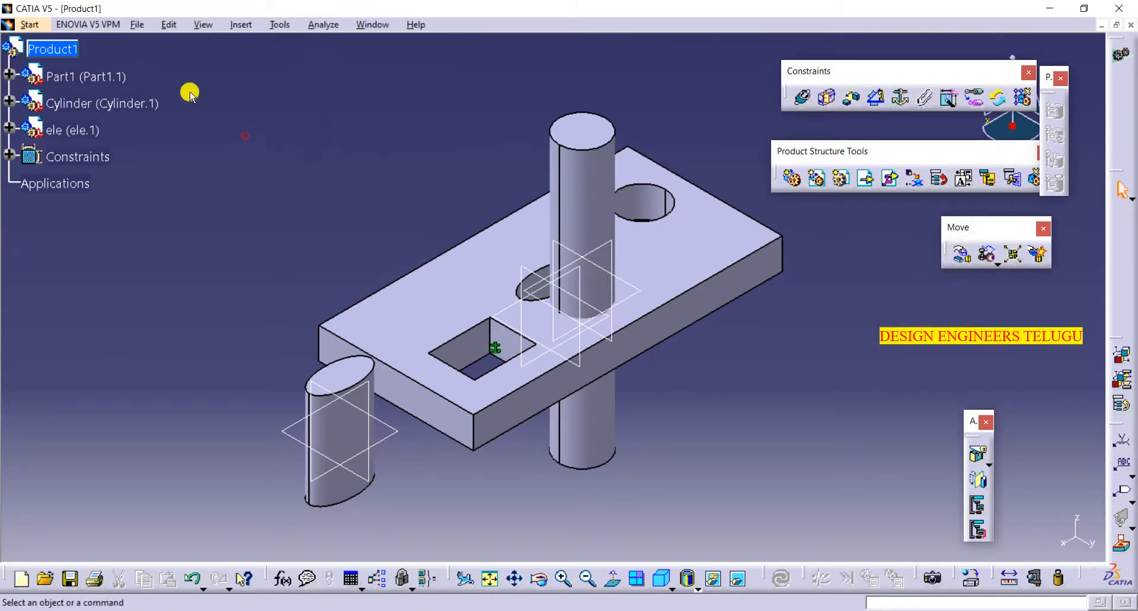
pyautogui.click(247, 26)
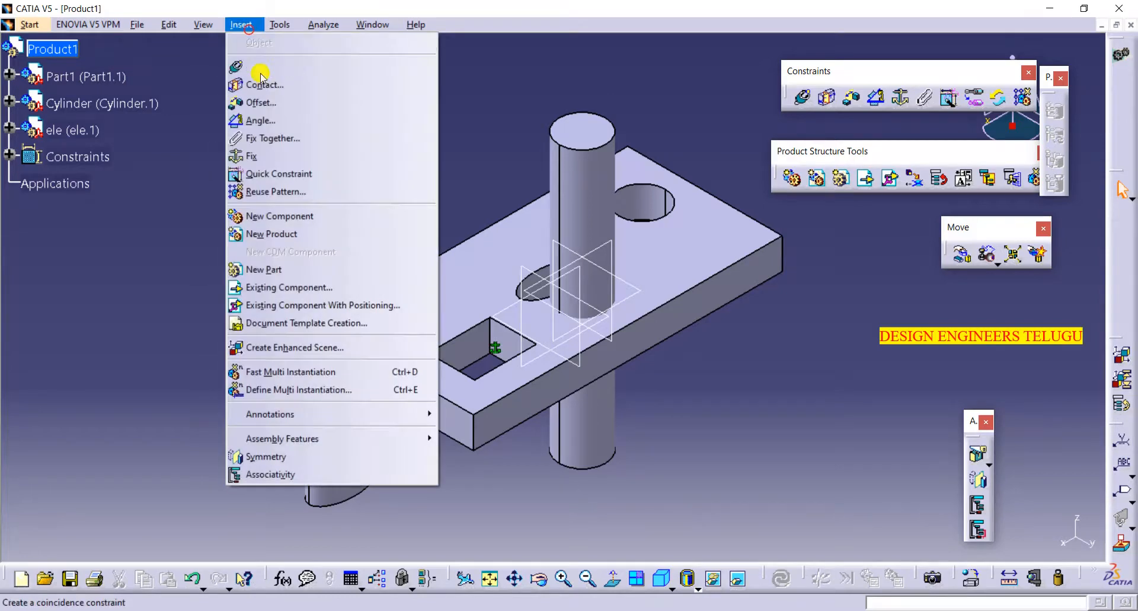
pyautogui.click(327, 290)
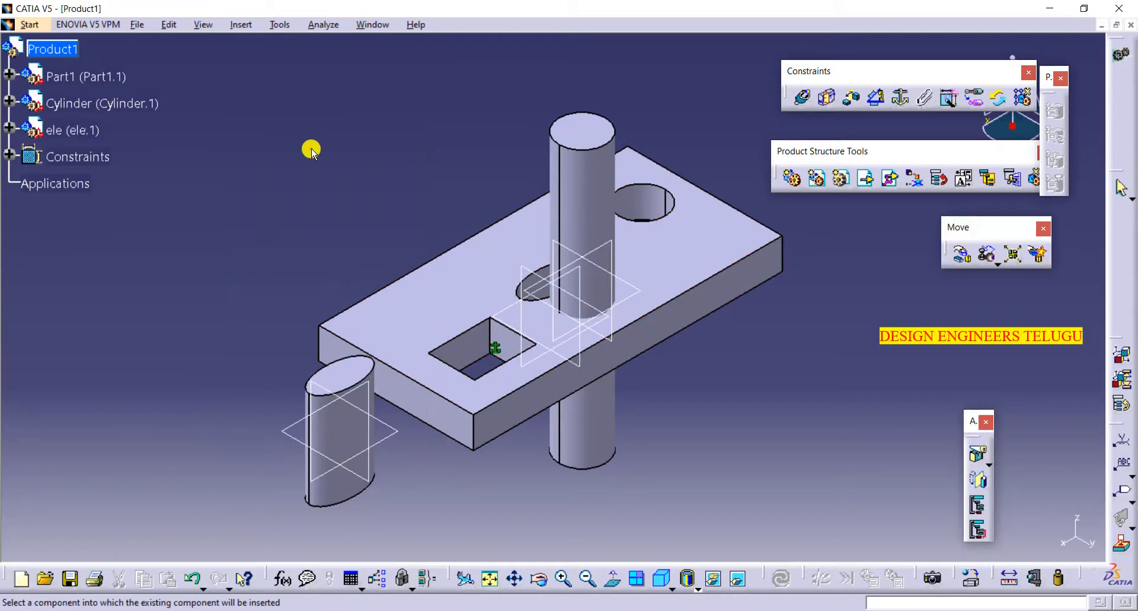
pyautogui.click(54, 48)
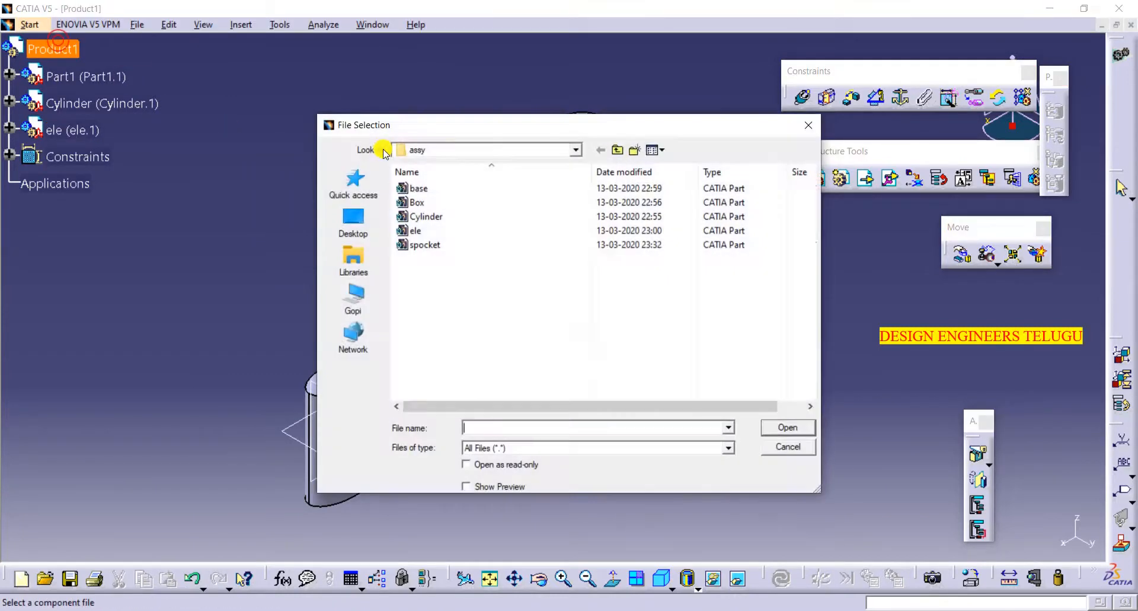
pyautogui.click(798, 125)
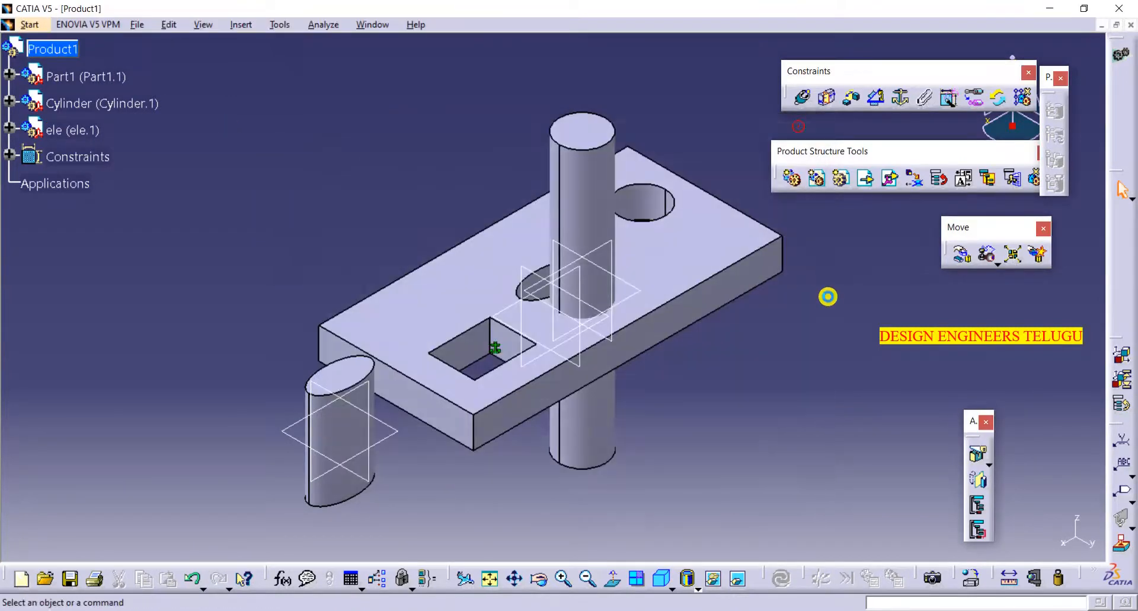